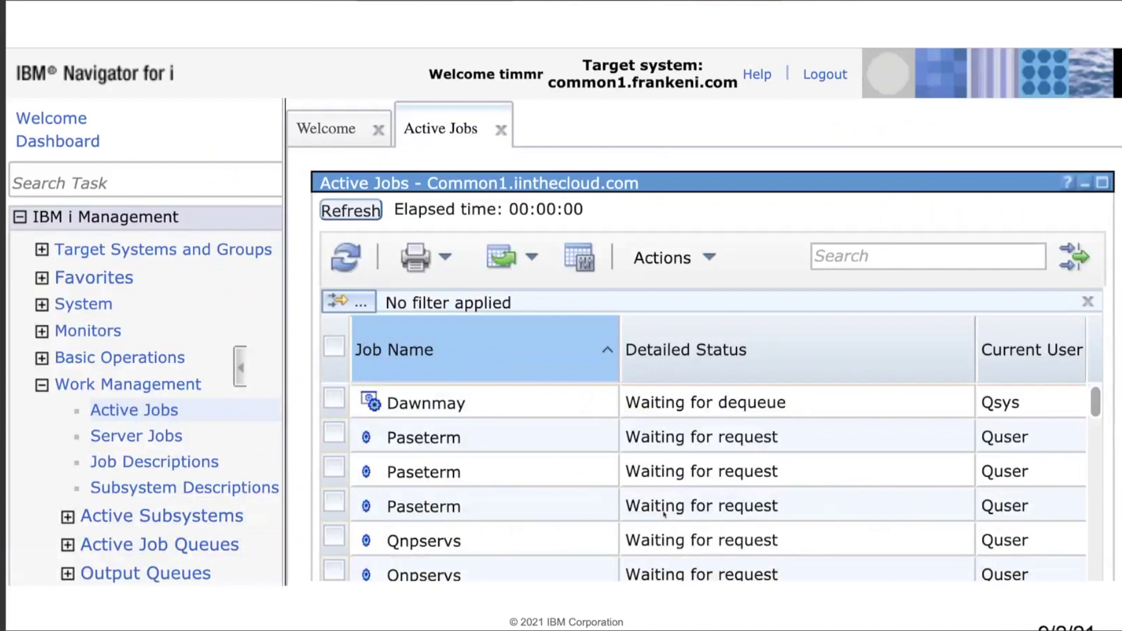
- Advance to the 'Navigator - History' slide comparing the 1995 PC client and later web GUIs
key("Right")
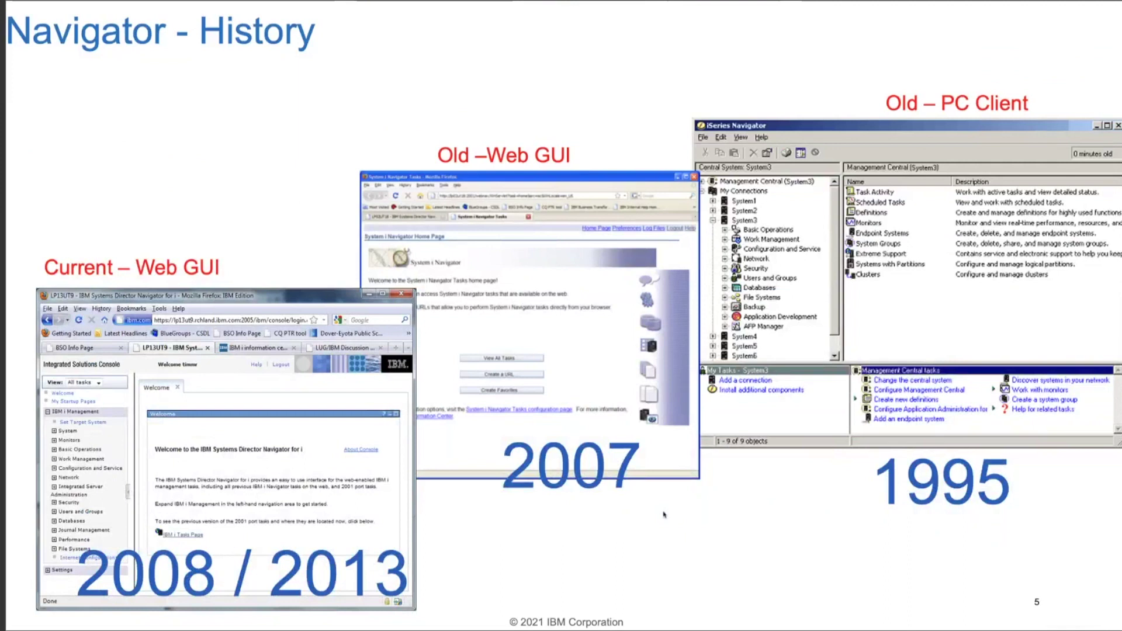
- Advance to the Demo Time slide, with the Navigator for i login page open in the browser
key("Right")
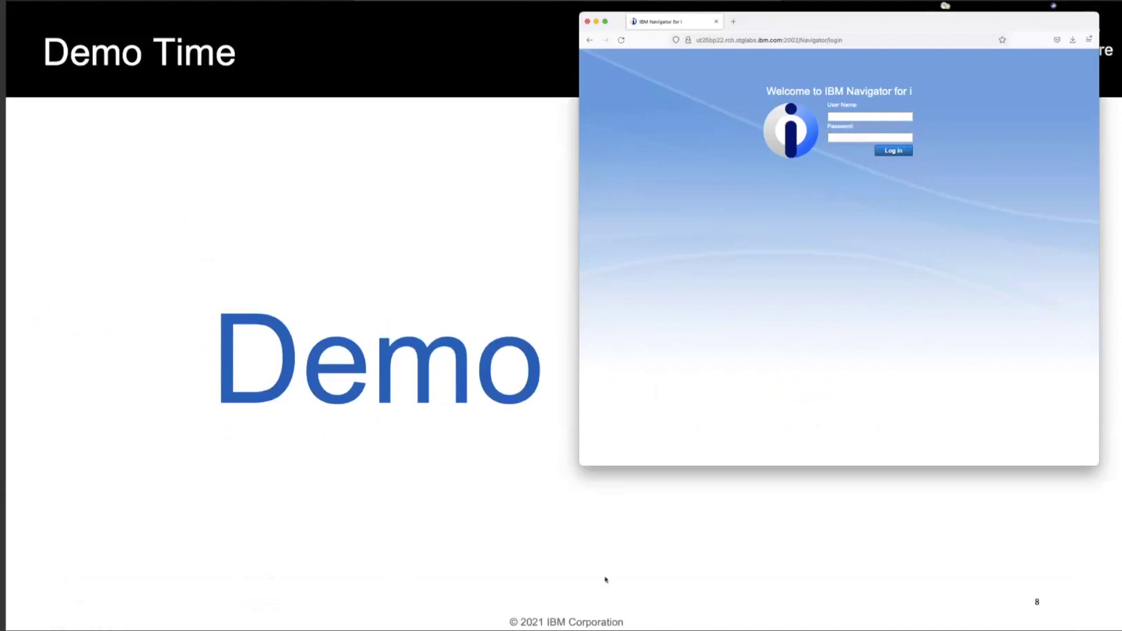
- Enlarge the browser and sign in with the saved Firefox login to reach the four-system dashboard
left_click_drag(582, 464, 418, 581)
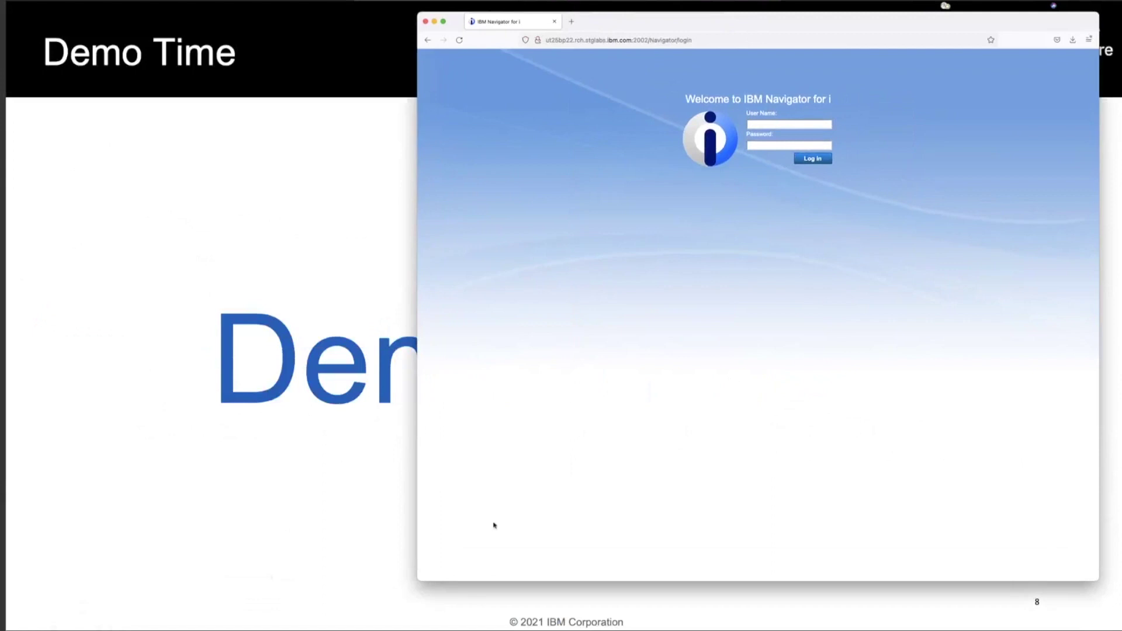
left_click(763, 127)
left_click(771, 178)
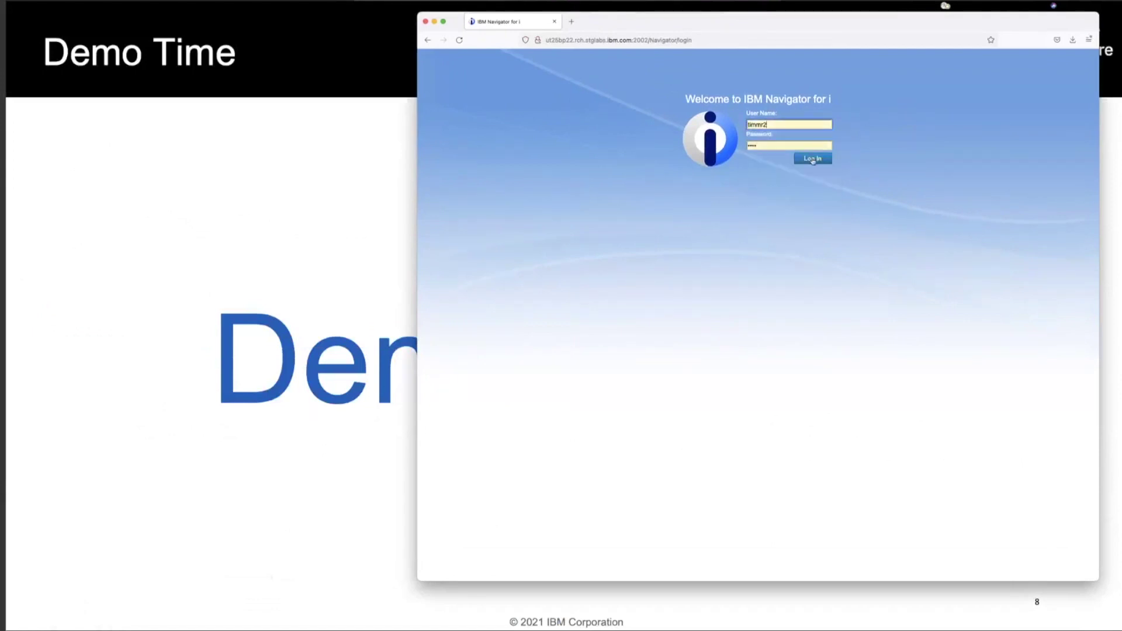
left_click(813, 159)
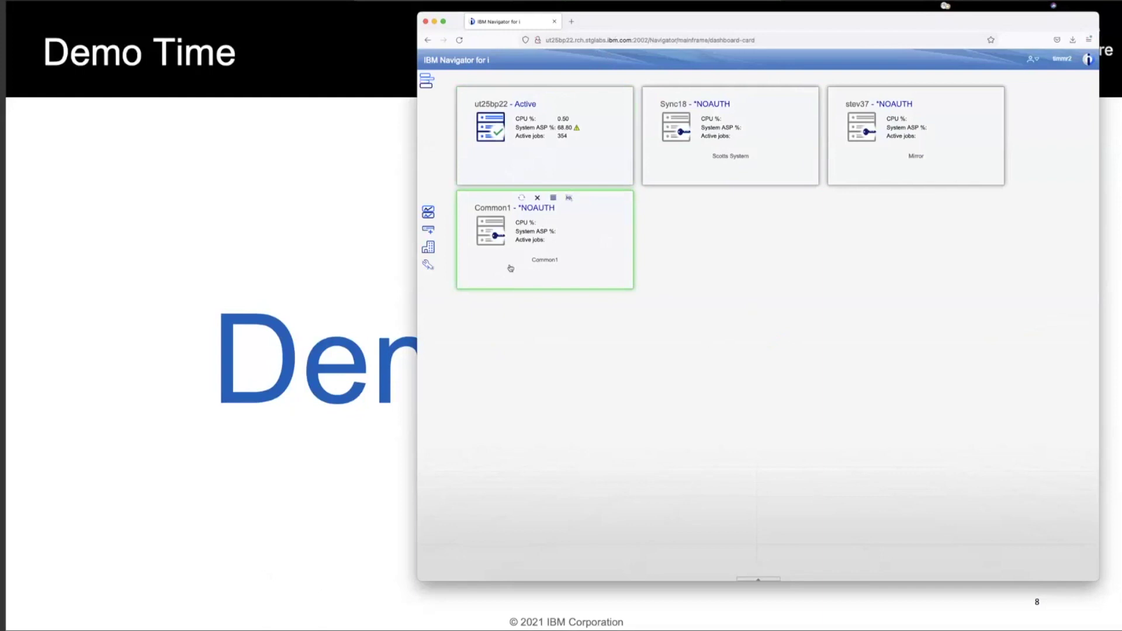
mouse_move(433, 268)
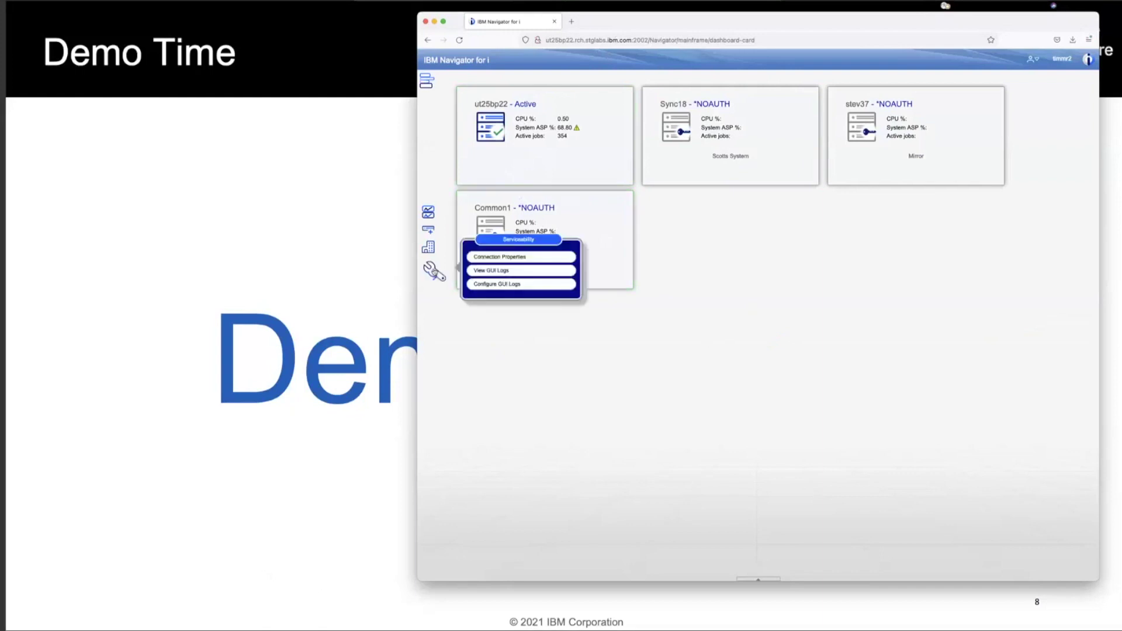
left_click(498, 263)
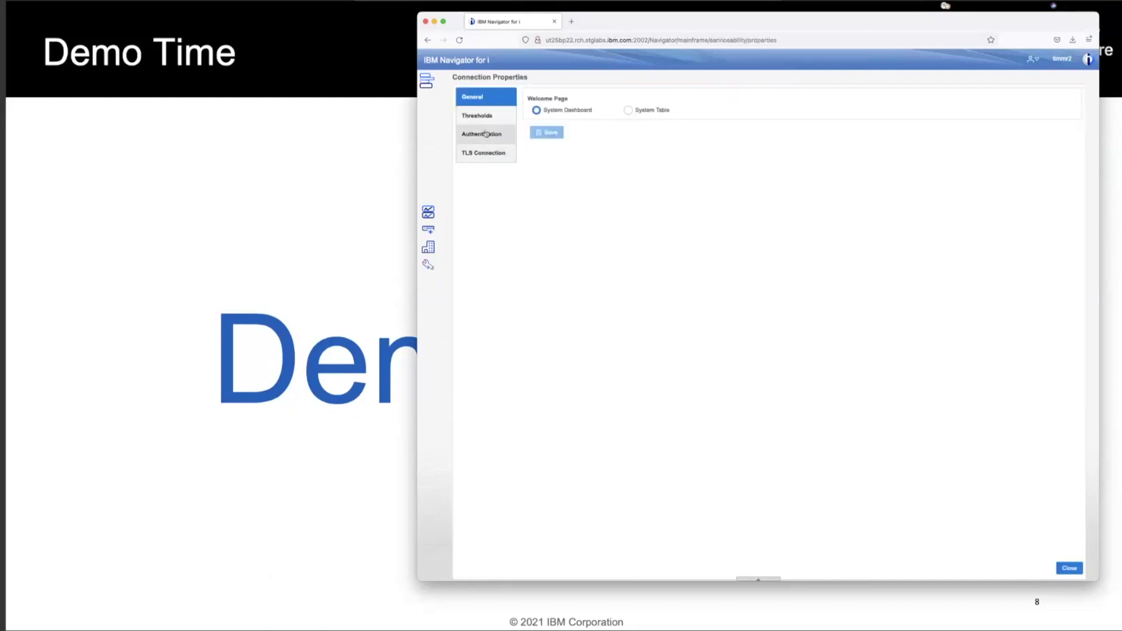
left_click(484, 133)
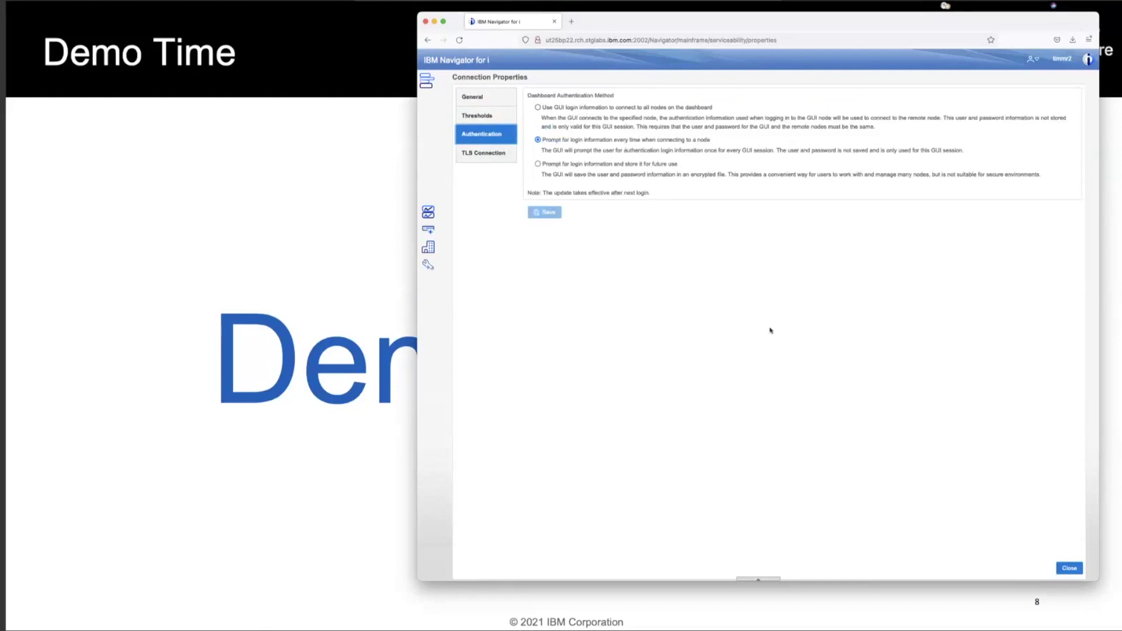
left_click(1068, 569)
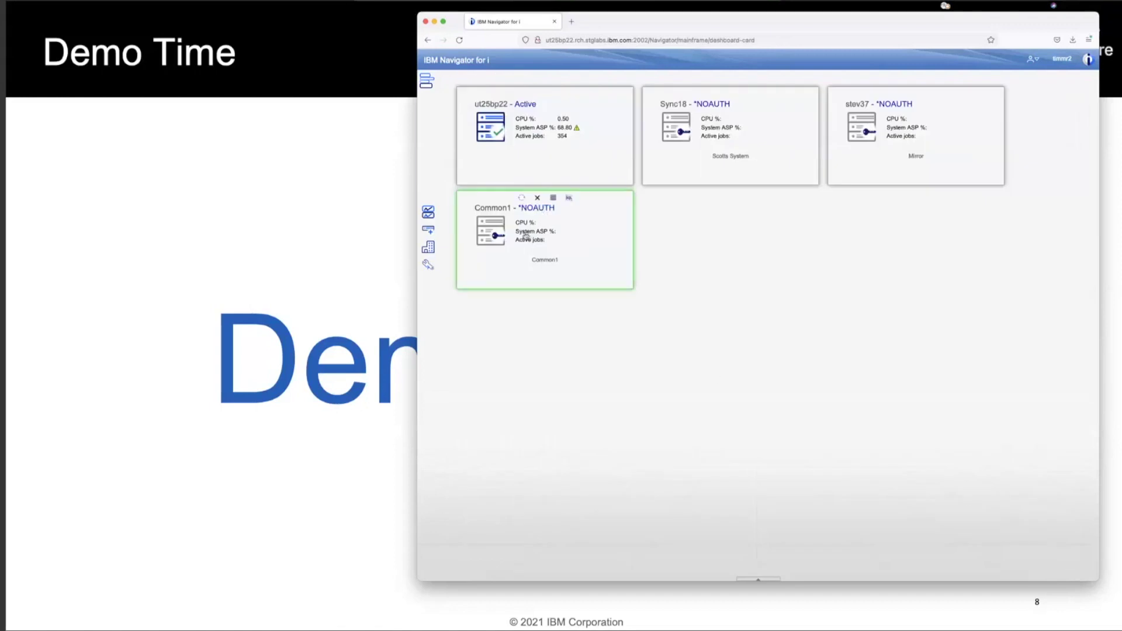
- Enter the user name and password for the Common1 node and open its CPU/Storage dashboard
left_click(526, 234)
left_click(712, 300)
type("timm")
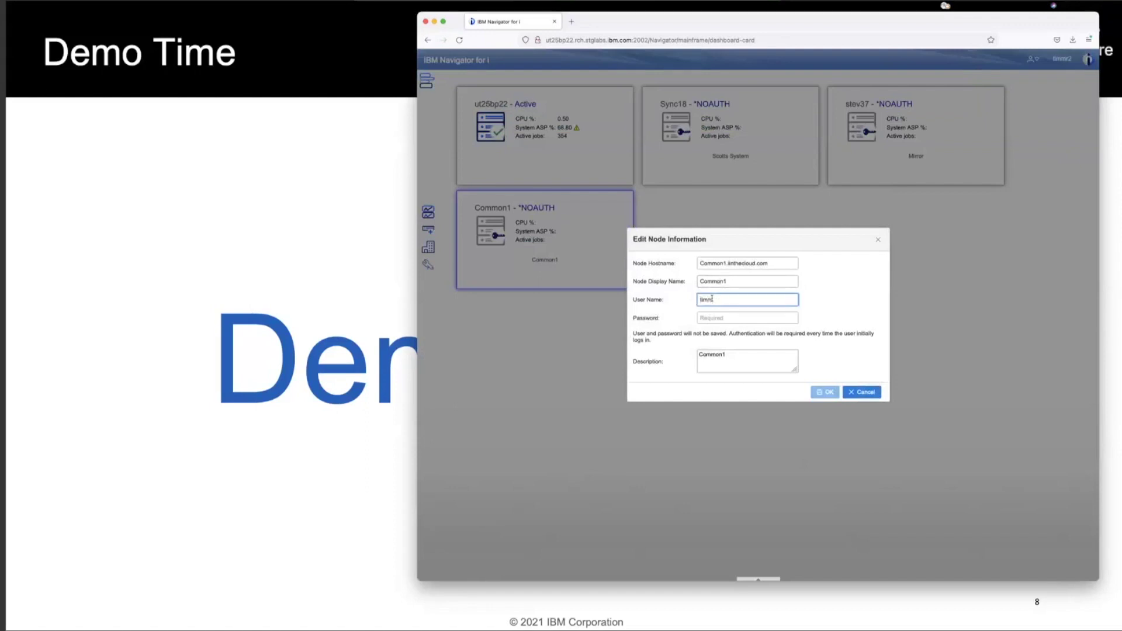
key("Tab")
type("x")
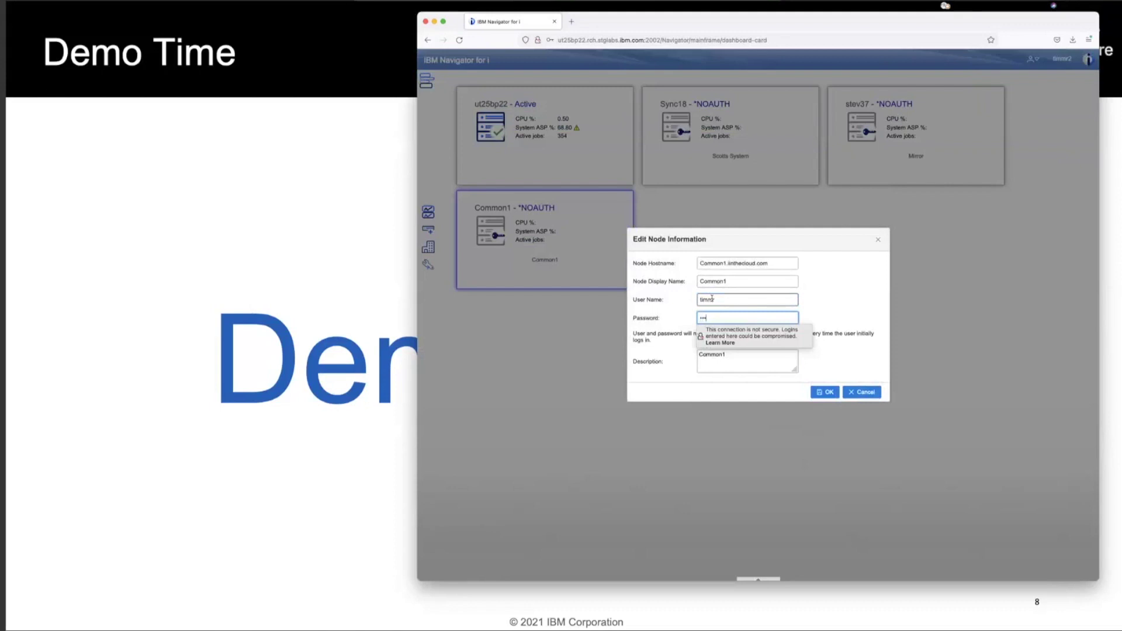
left_click(827, 393)
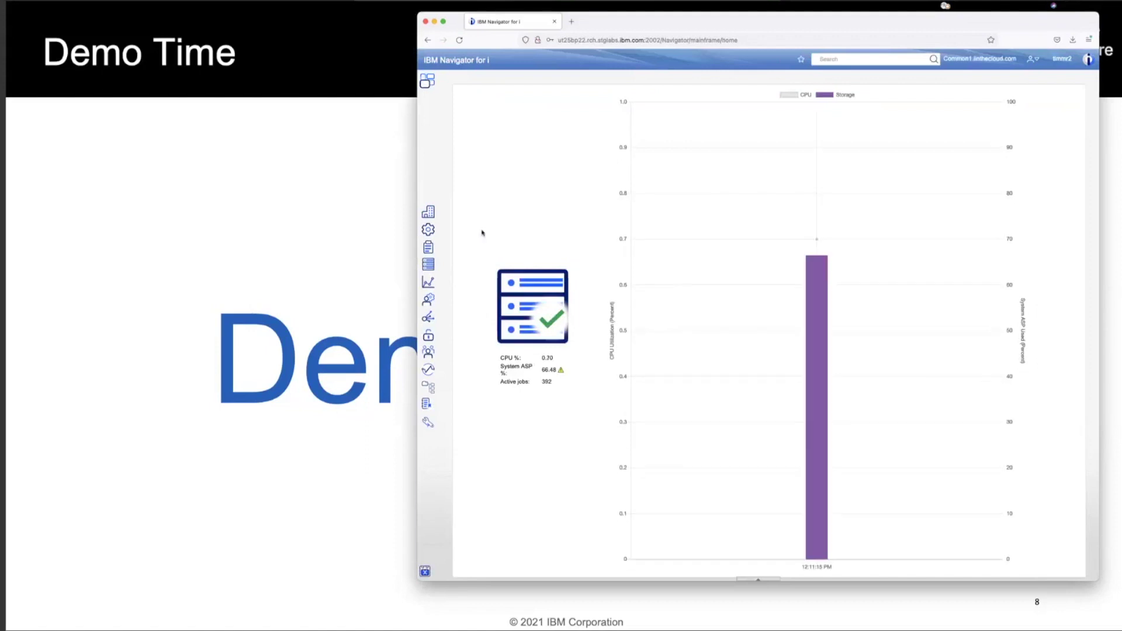
- Open Work Management > Active Jobs and filter Current User by the signed-in user, leaving 15 rows
mouse_move(428, 230)
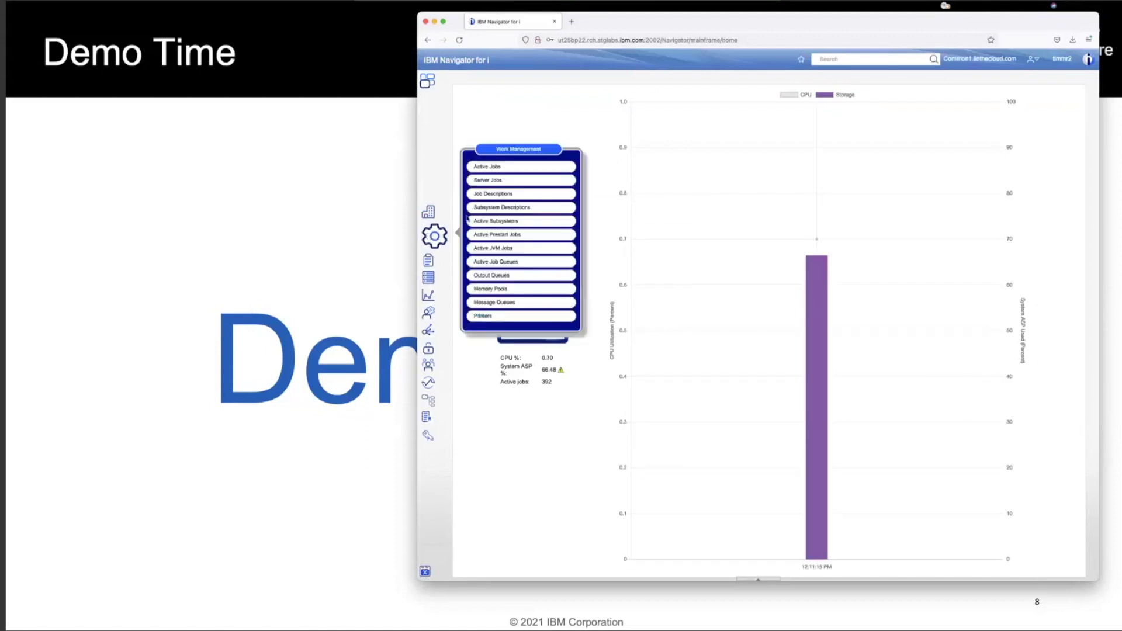
left_click(495, 173)
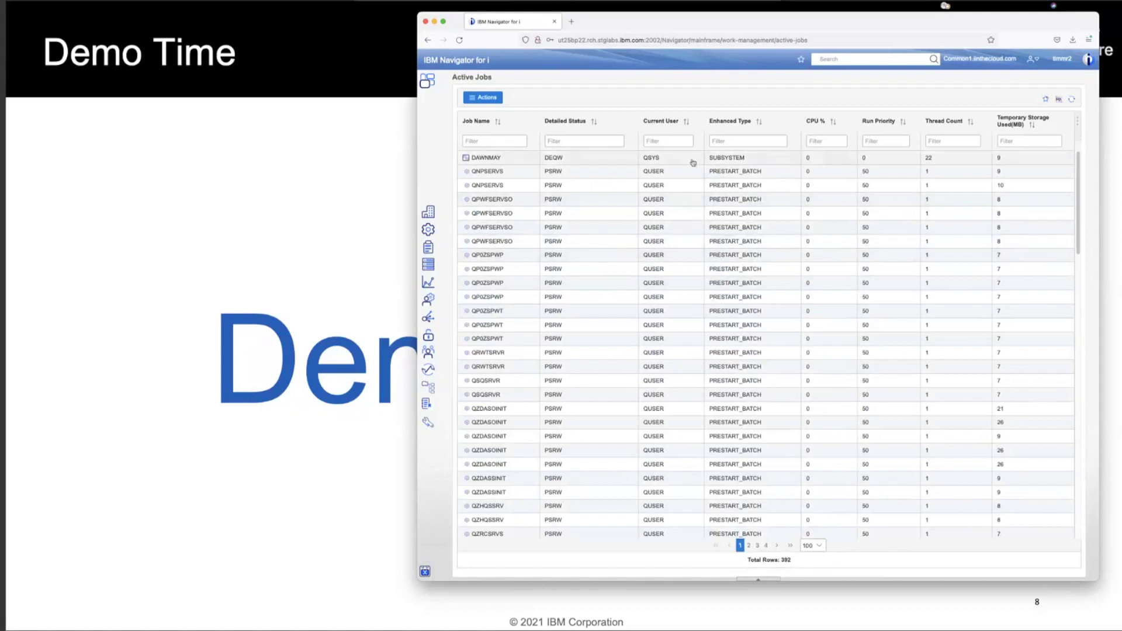
left_click(664, 143)
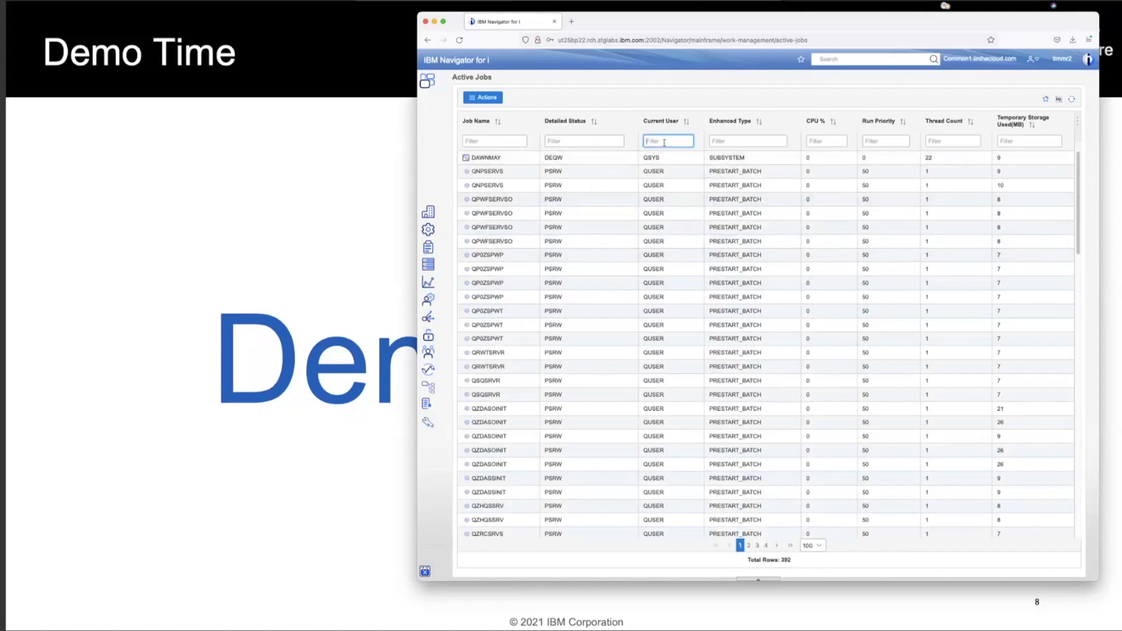
type("timmr")
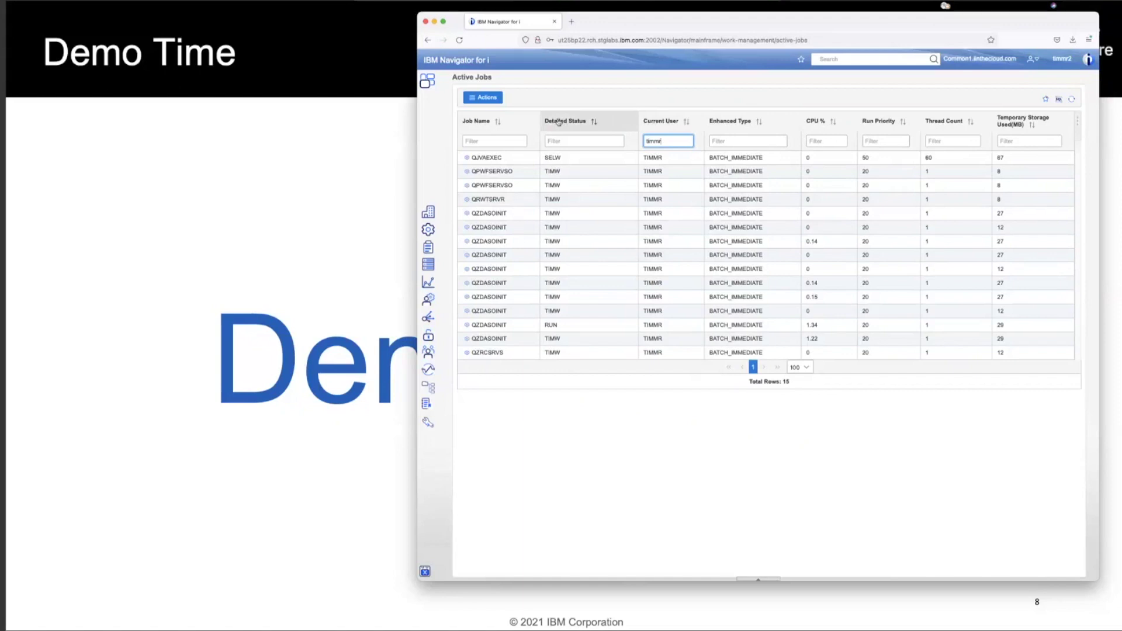
- Move Detailed Status and Enhanced Type before Temporary Storage, and CPU % next to Job Name
left_click(558, 122)
left_click_drag(612, 121, 980, 128)
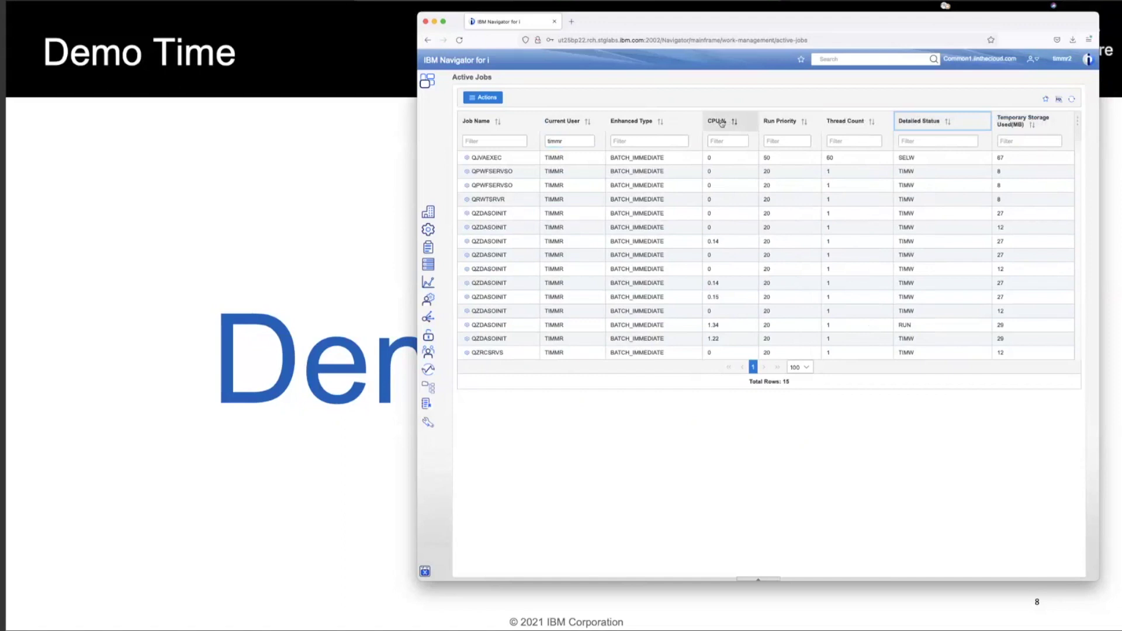
left_click_drag(696, 124, 558, 122)
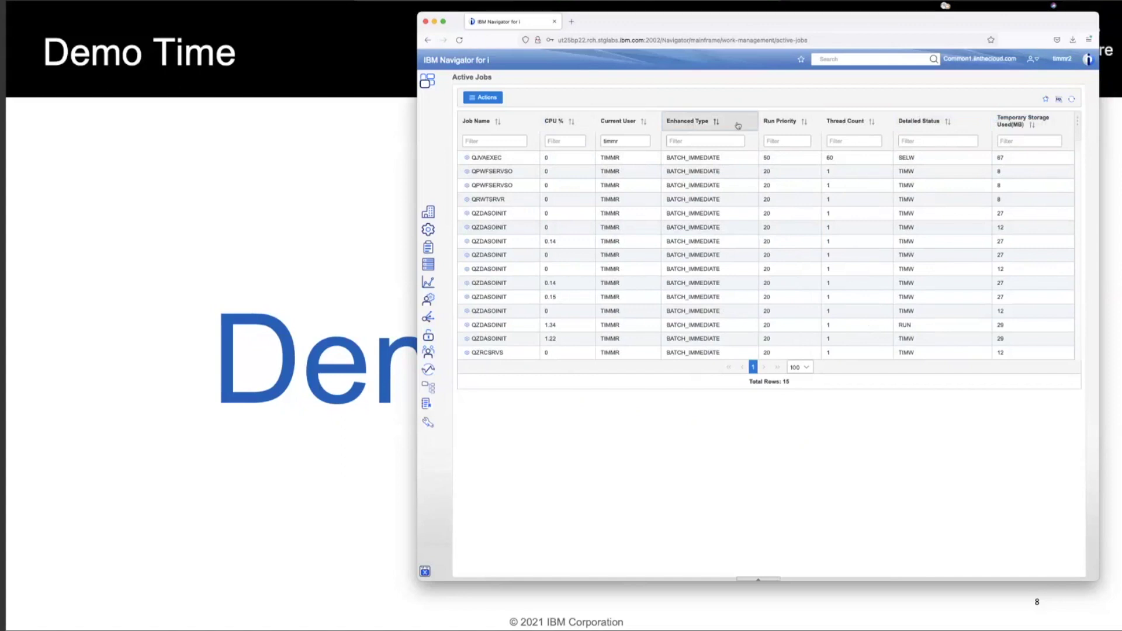
left_click_drag(738, 127, 941, 122)
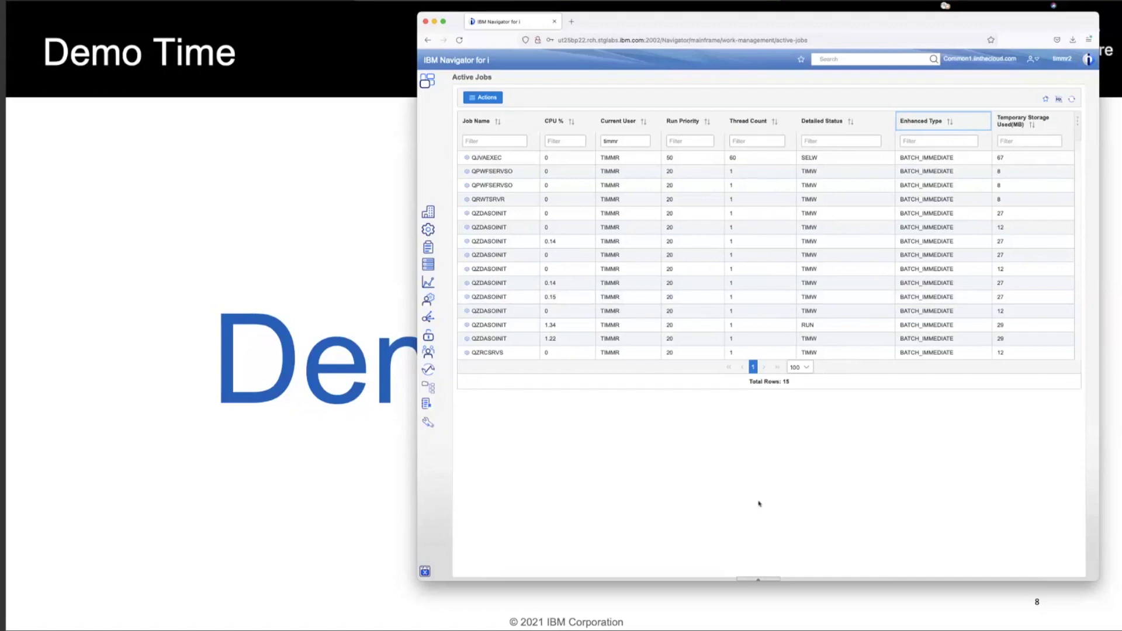
- Switch Active Jobs to the ut25bp22 node from the system tray, now listing 356 jobs
left_click(758, 579)
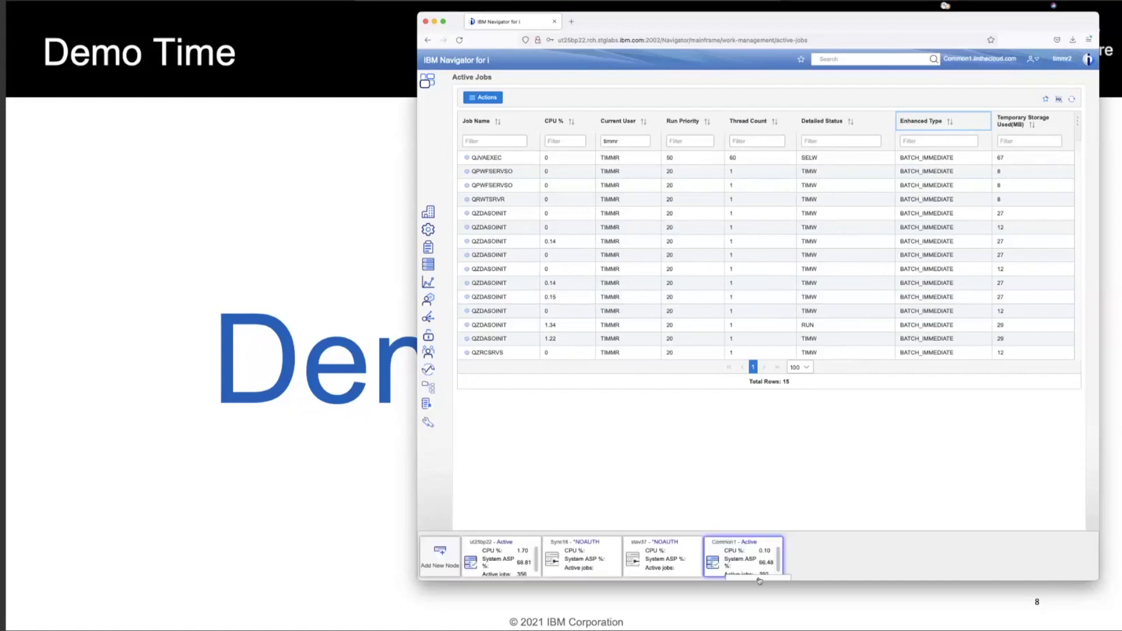
left_click(493, 561)
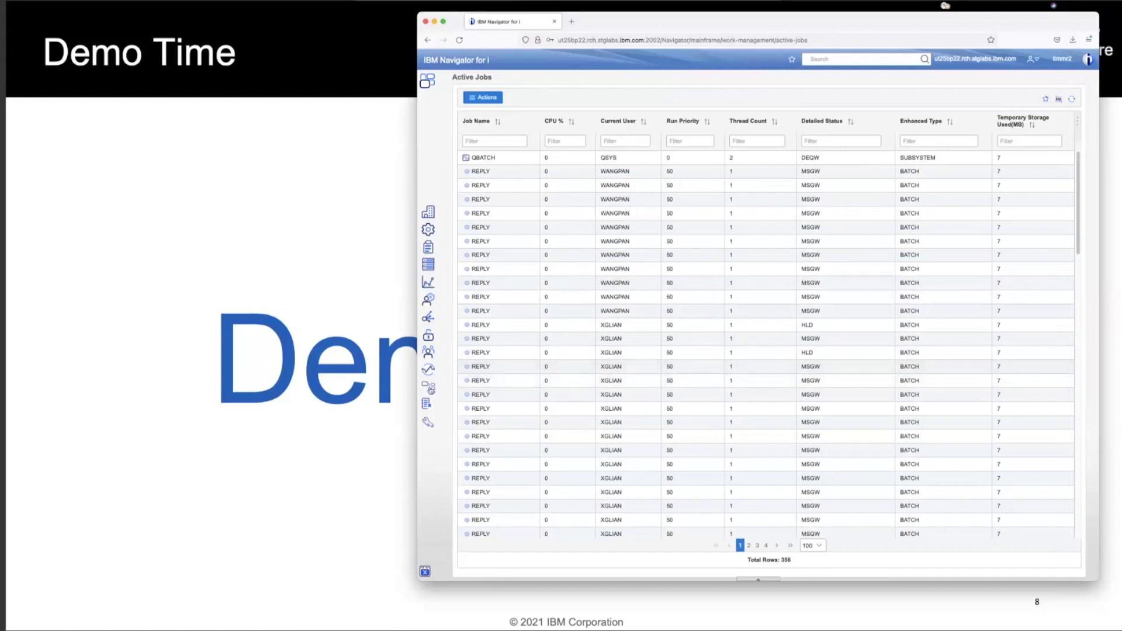
- Open File System > File Shares on ut25bp22, listing 4 shares including TESTSHARE
mouse_move(430, 390)
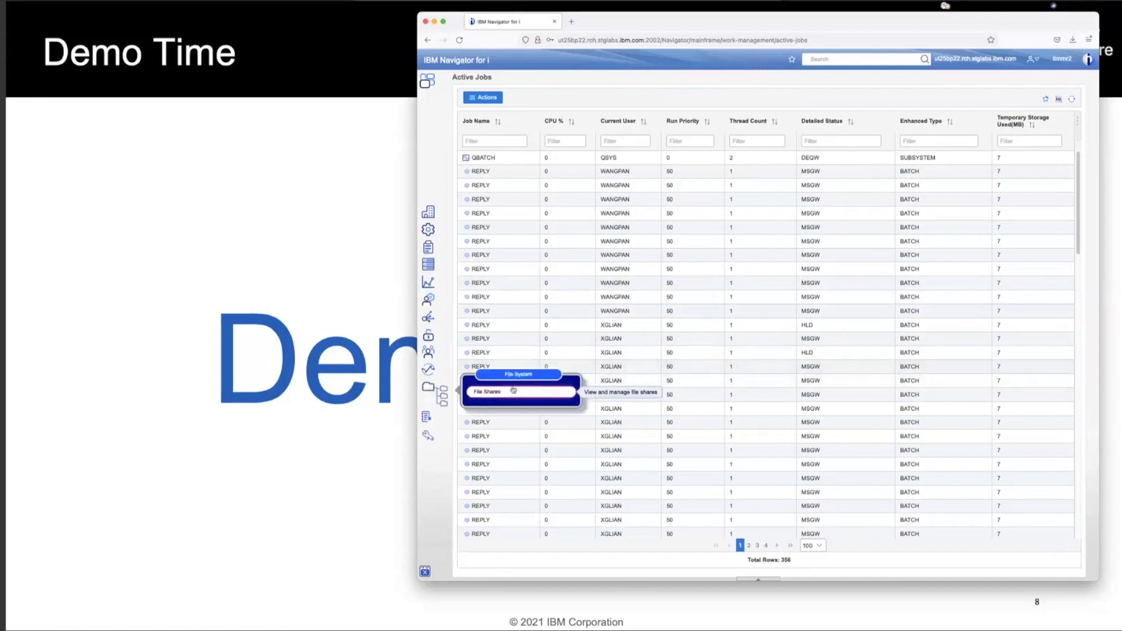
left_click(493, 395)
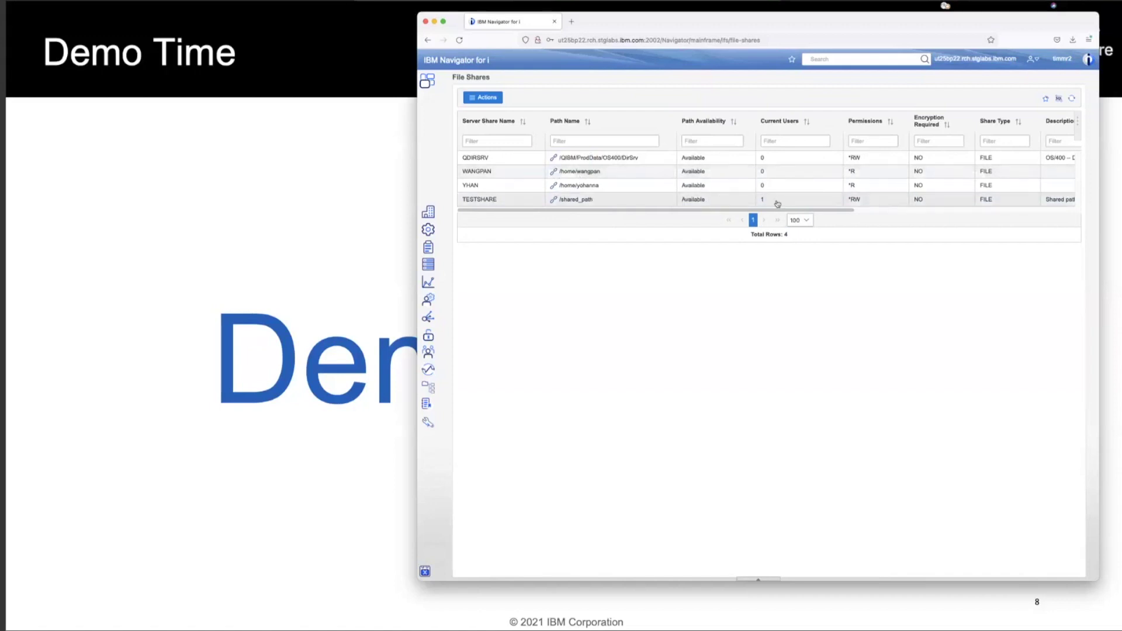
left_click(627, 201)
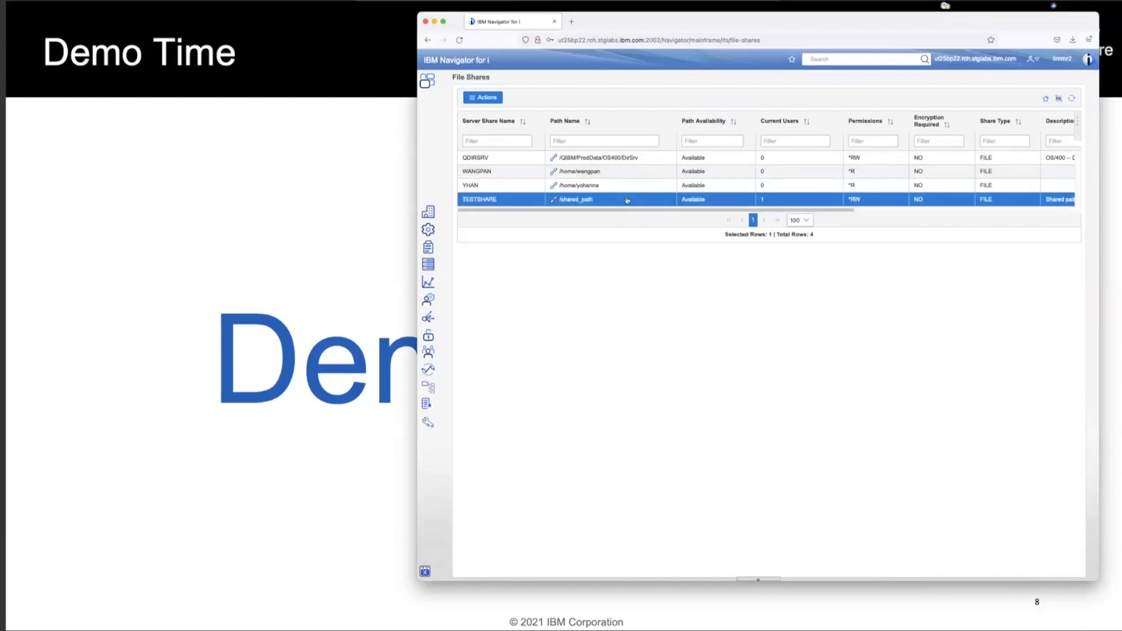
right_click(627, 201)
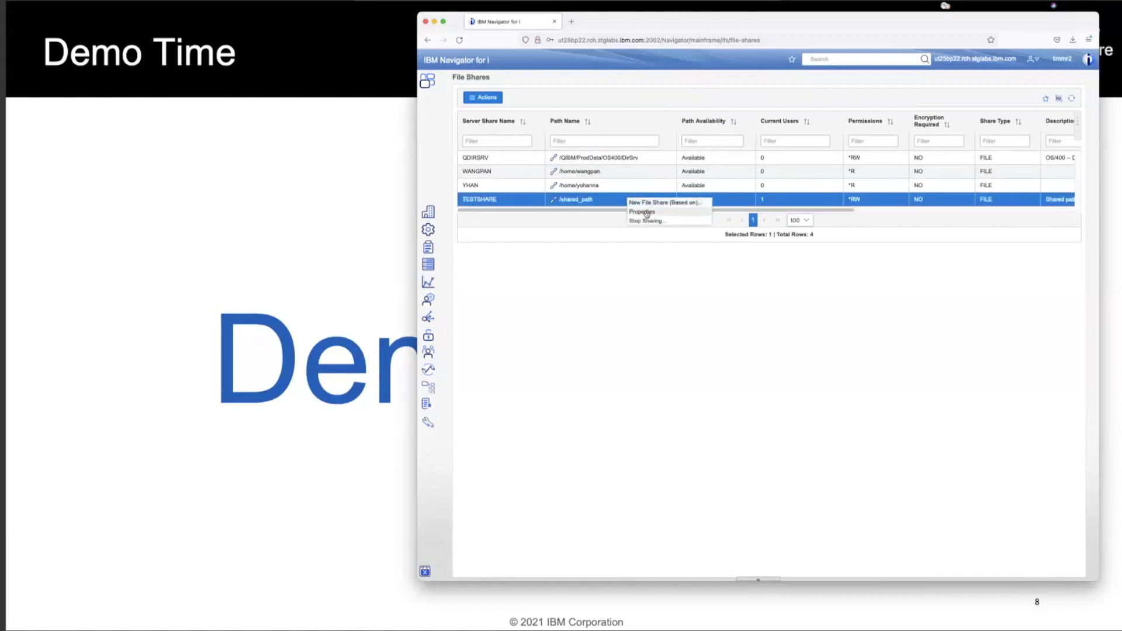
left_click(646, 214)
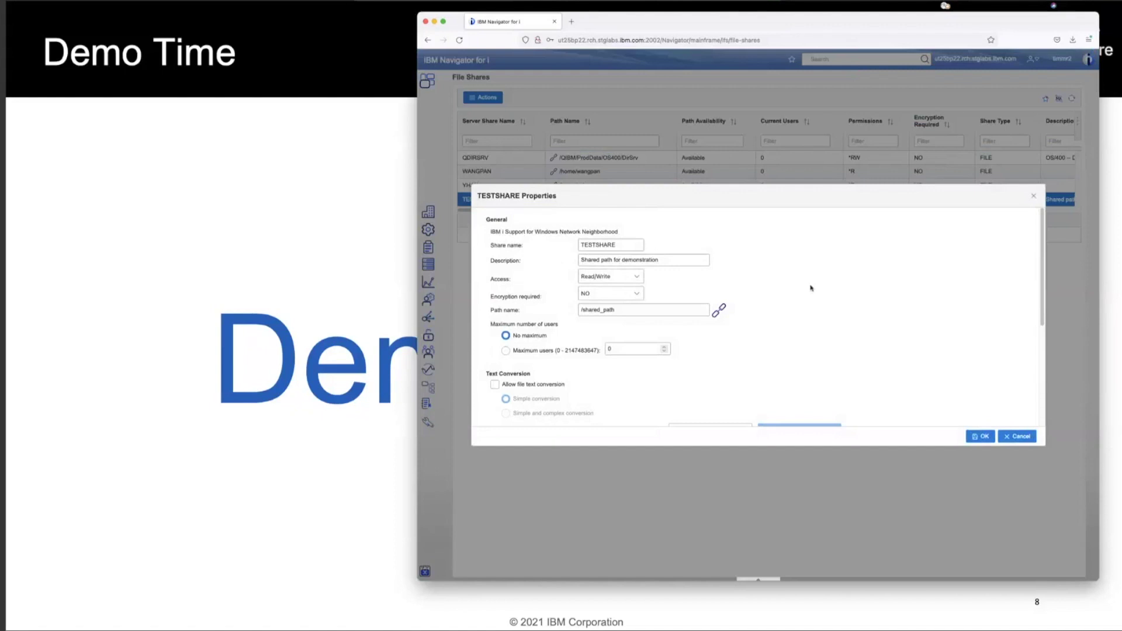
scroll(796, 338, "down", 5)
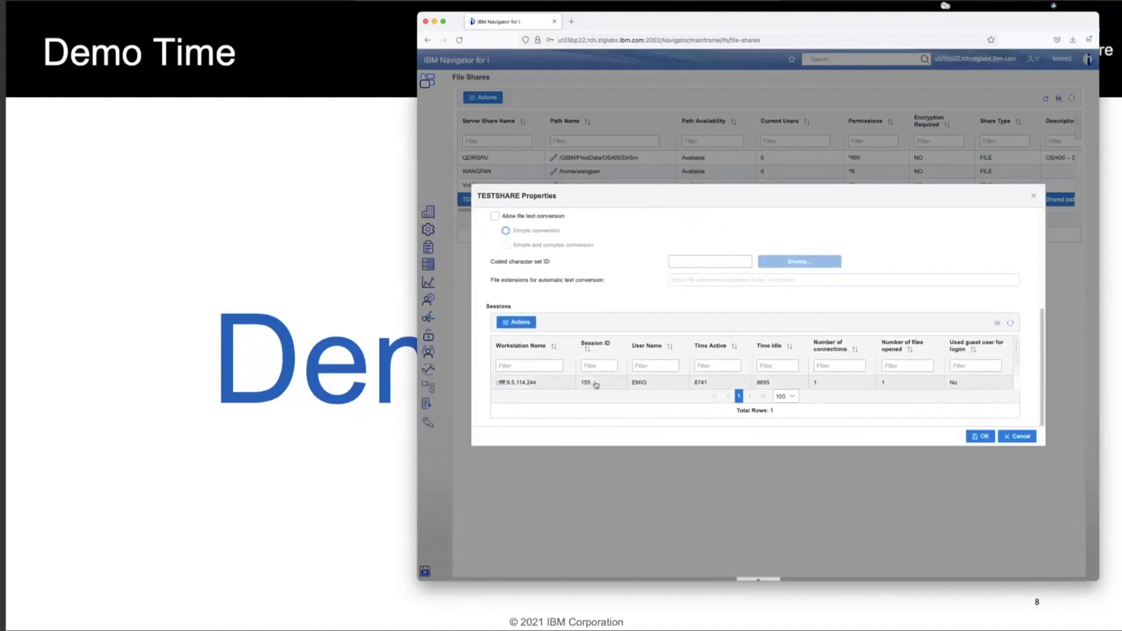
left_click(658, 385)
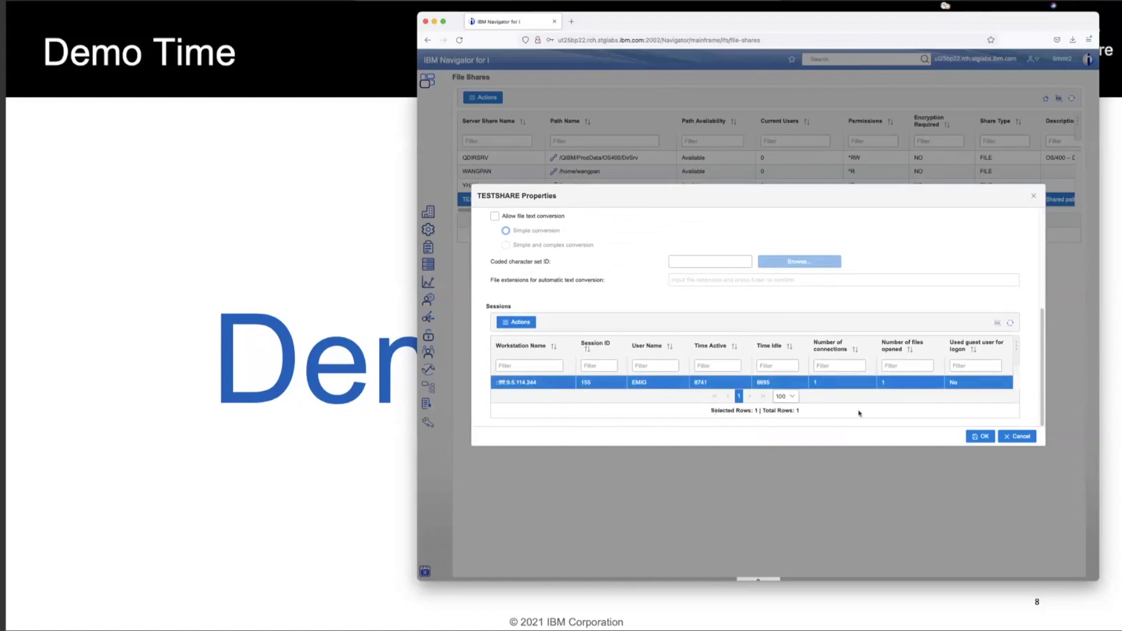
left_click(1022, 438)
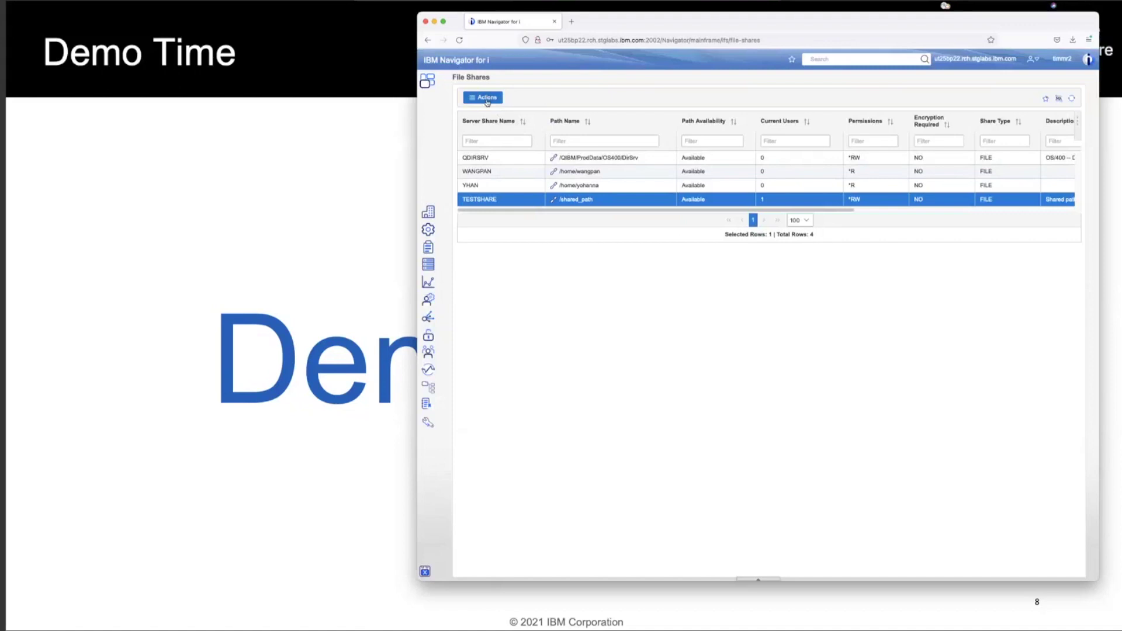
- Choose Disabled User IDs from the File Shares Actions menu to list NetServer-disabled users
left_click(487, 100)
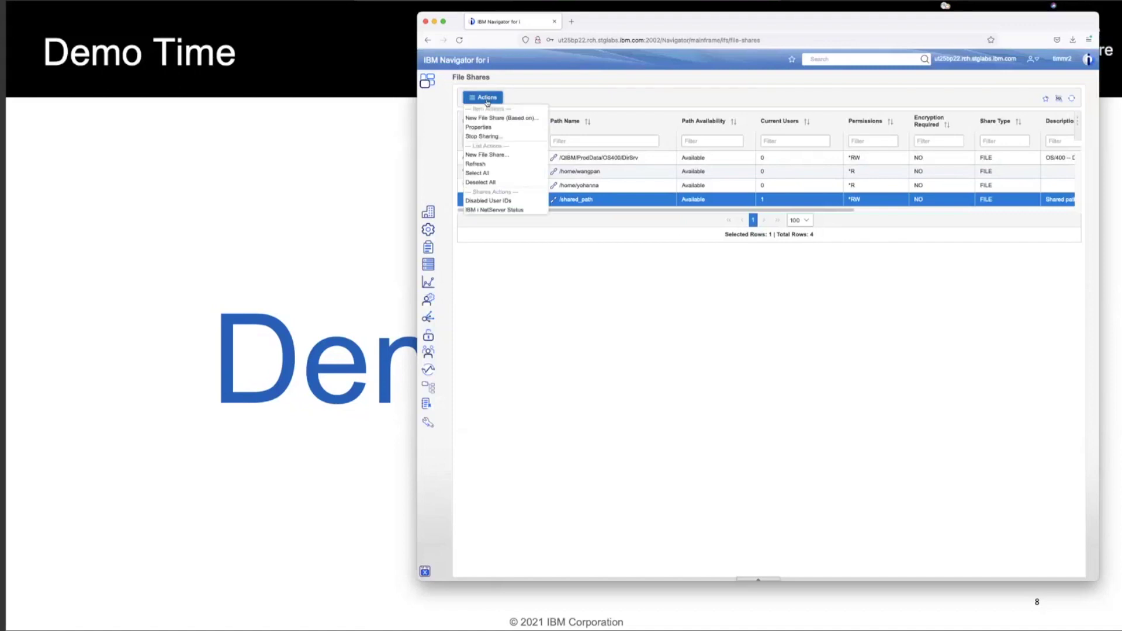
left_click(496, 202)
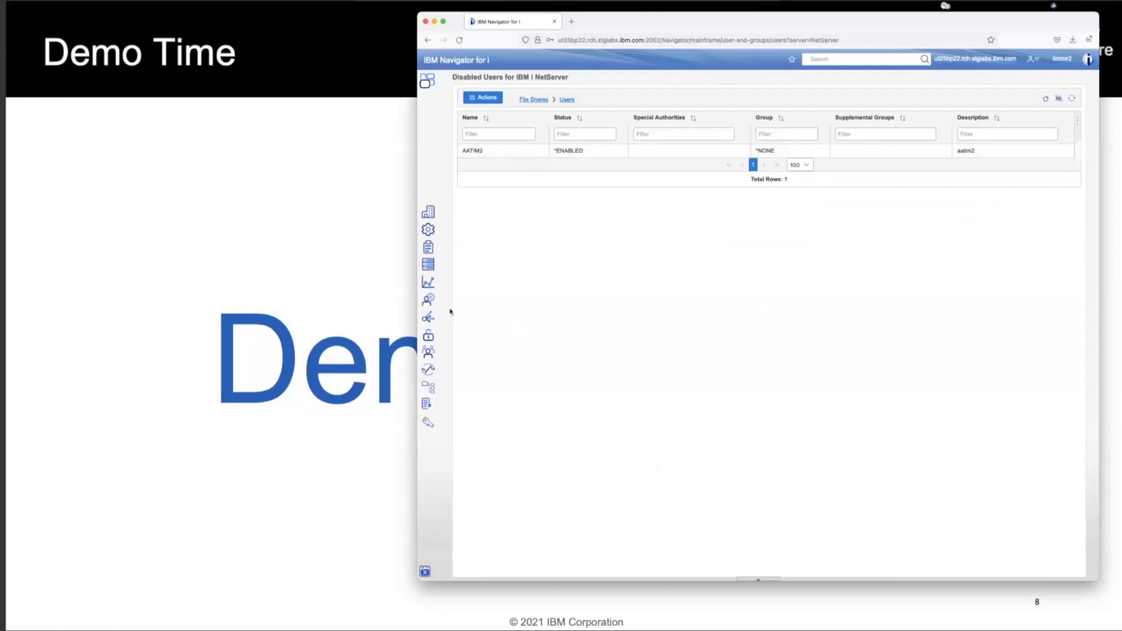
mouse_move(433, 372)
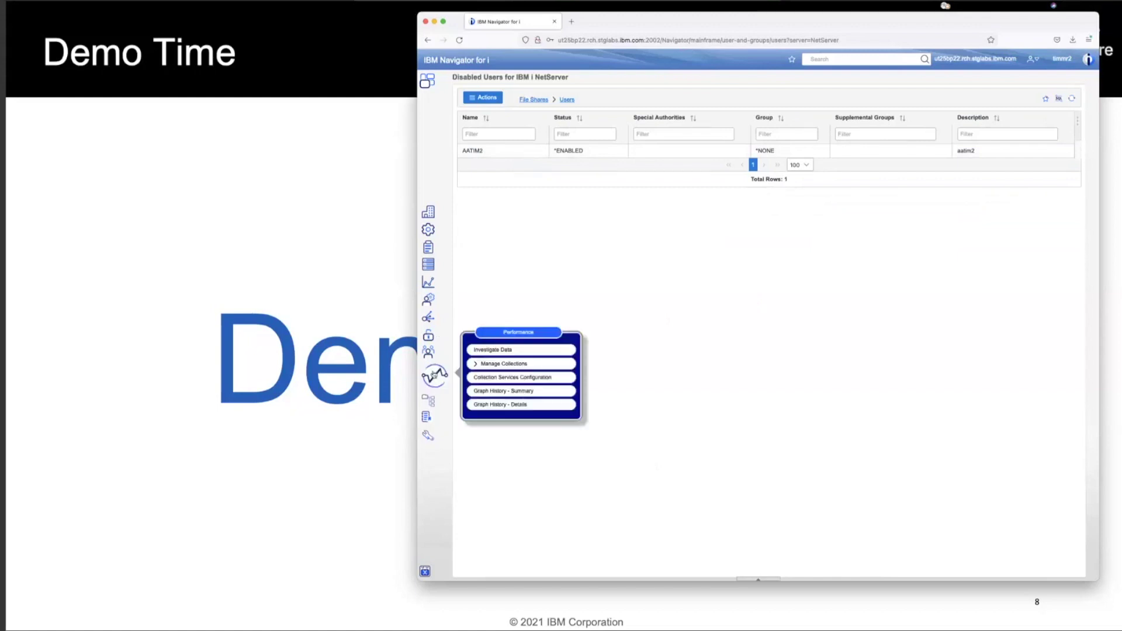
- Open Performance > Investigate Data, keeping the first collection in the Collection Name list
left_click(492, 351)
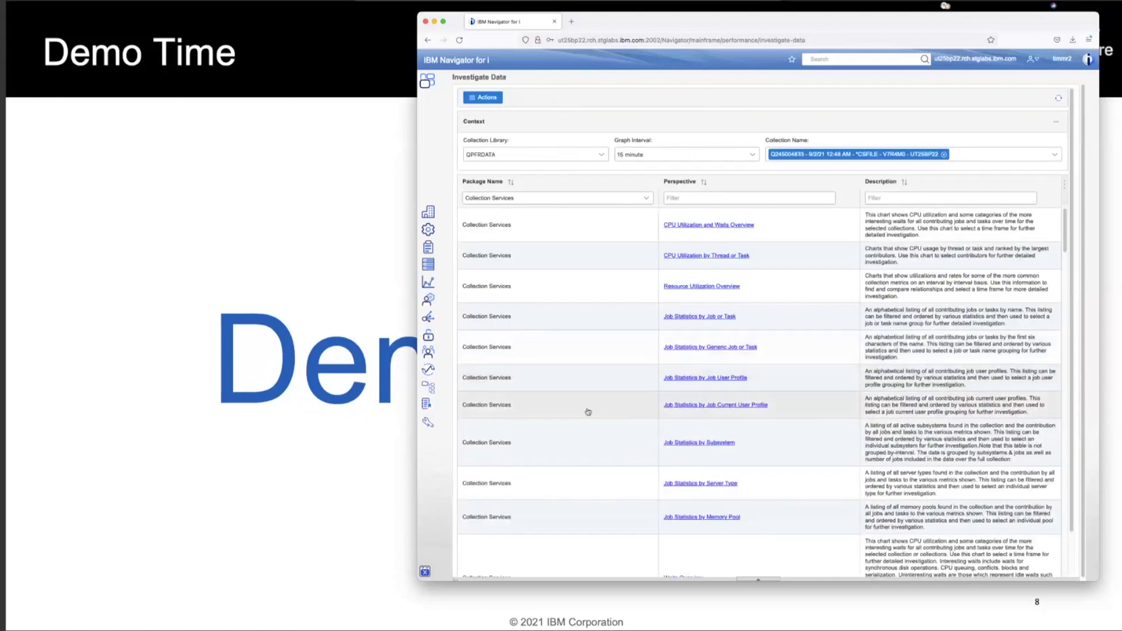
left_click(813, 161)
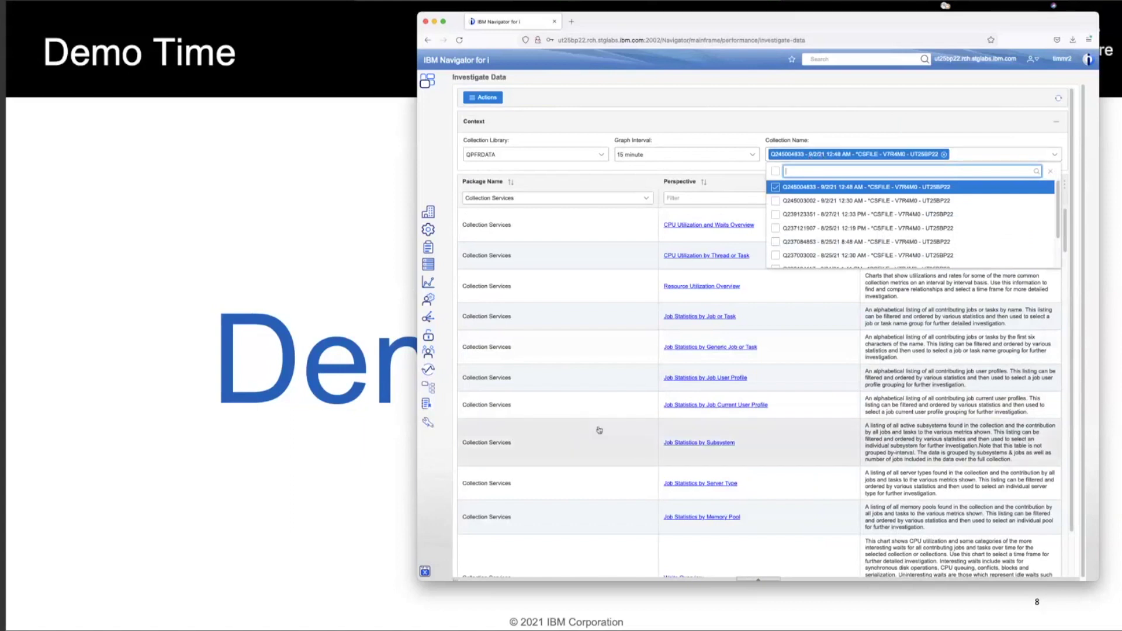
left_click(593, 380)
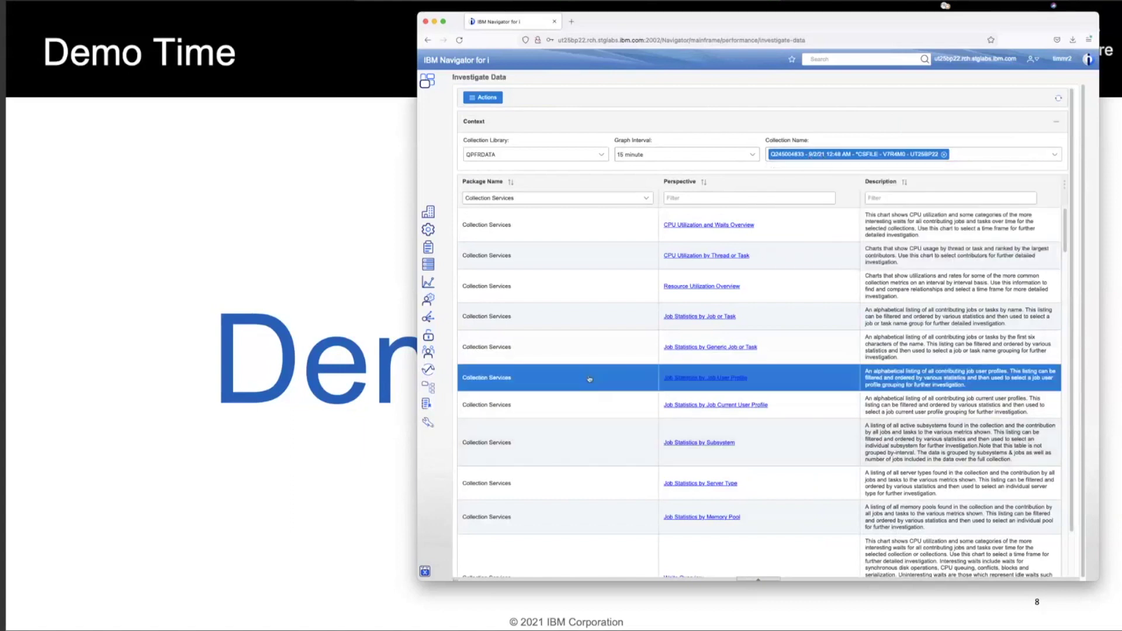
left_click(696, 380)
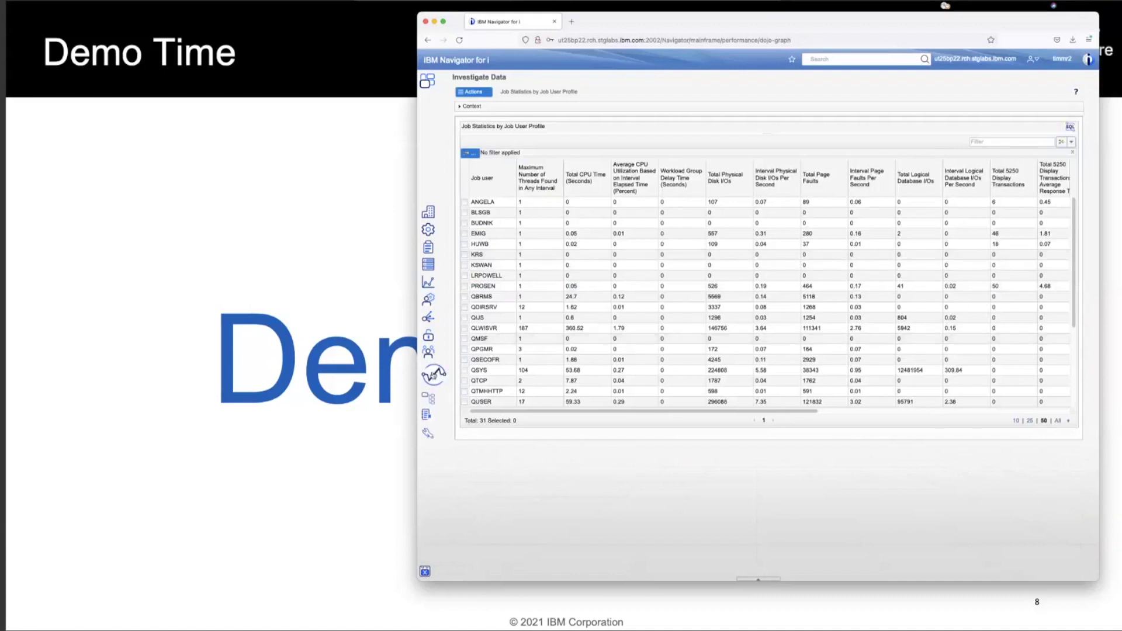
mouse_move(433, 373)
left_click(500, 350)
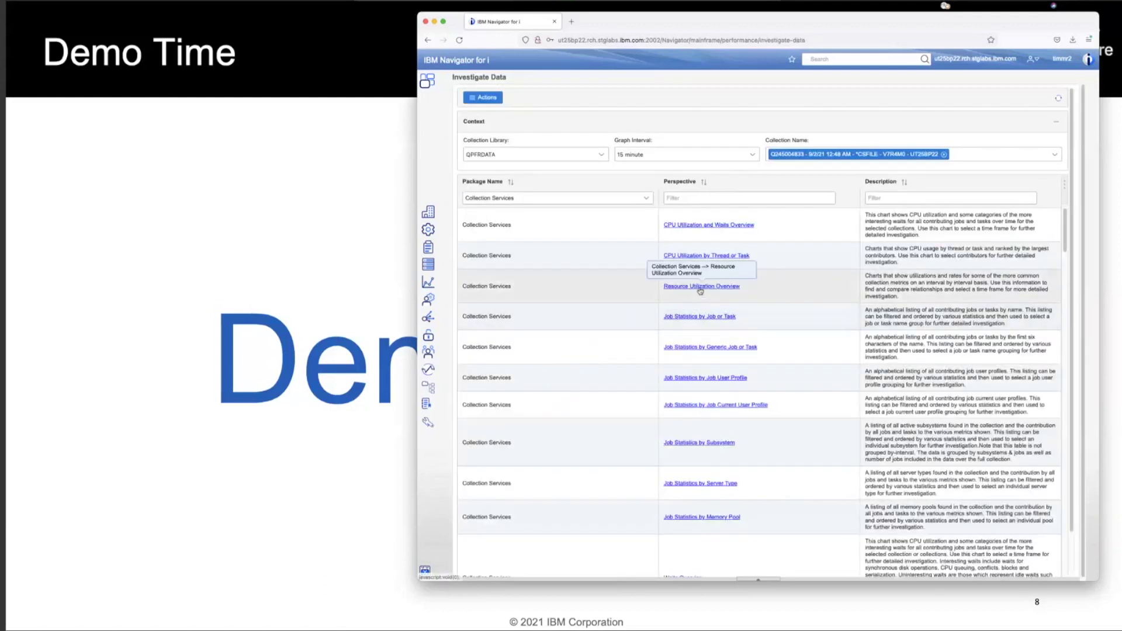
- Chart the Resource Utilization Overview perspective and scroll through its disk and CPU percentage charts
left_click(693, 288)
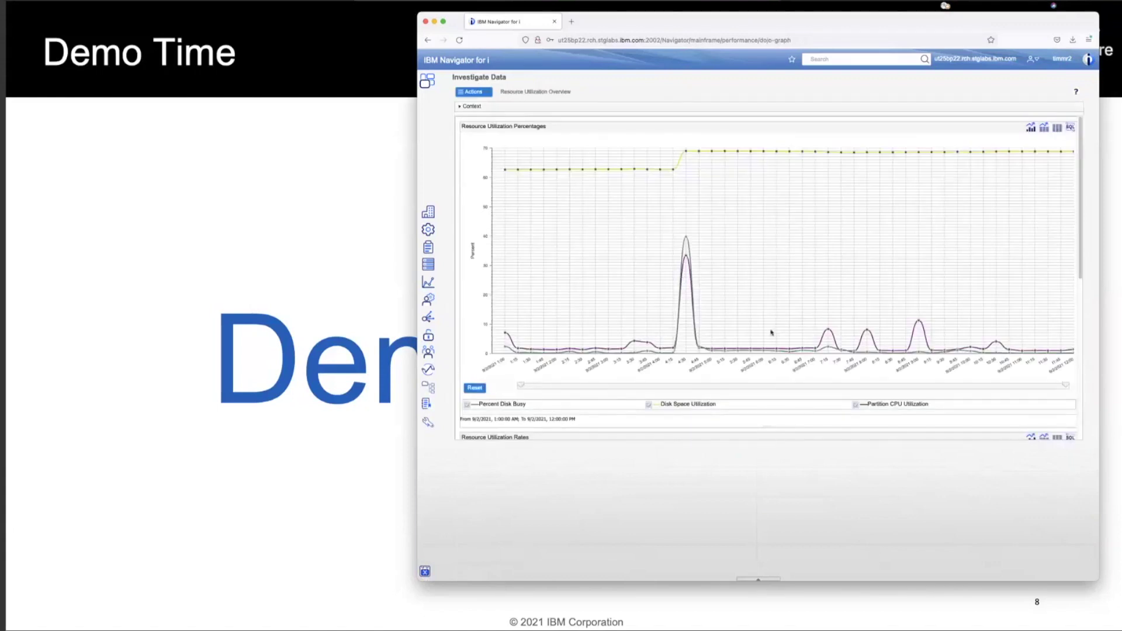
scroll(771, 332, "down", 5)
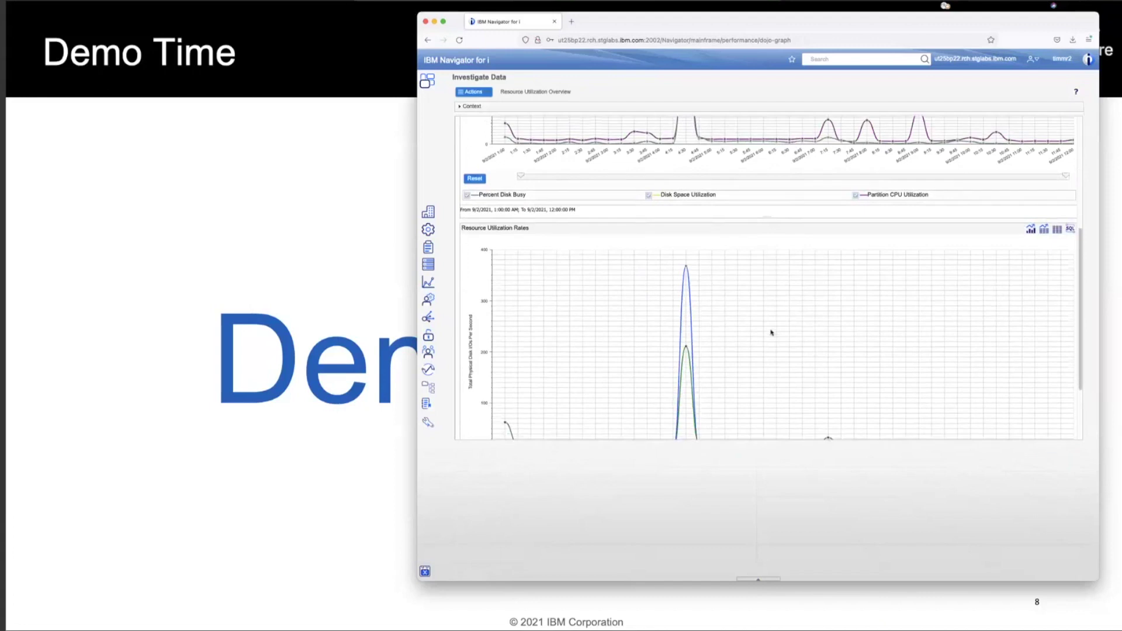
scroll(771, 332, "up", 5)
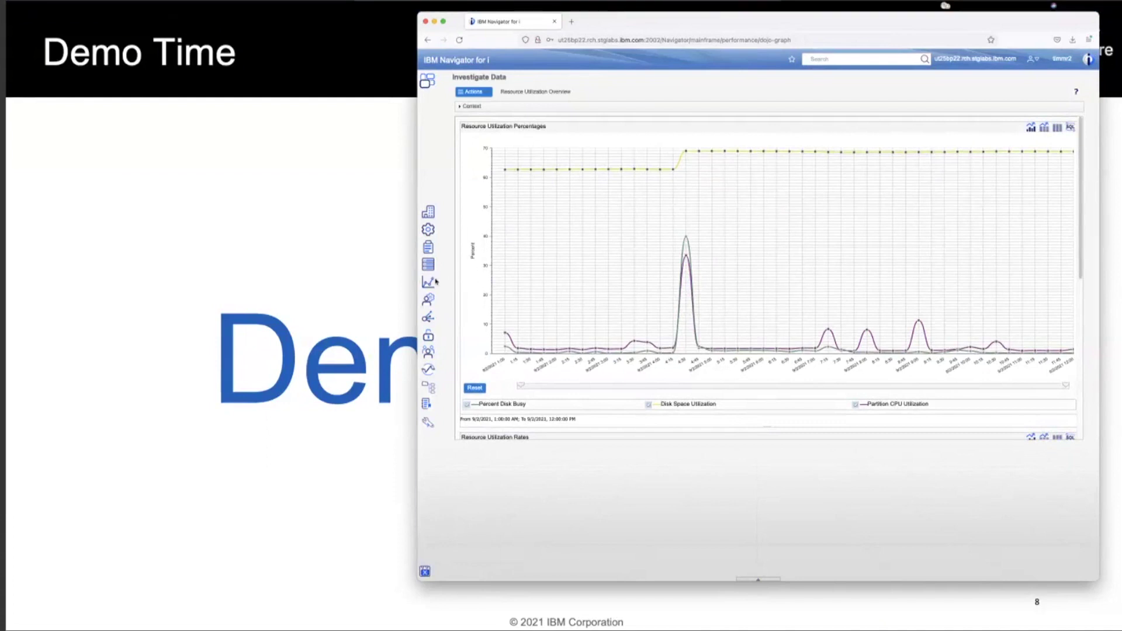
- Show the System > Exit Programs list of registered exit points and programs
mouse_move(431, 252)
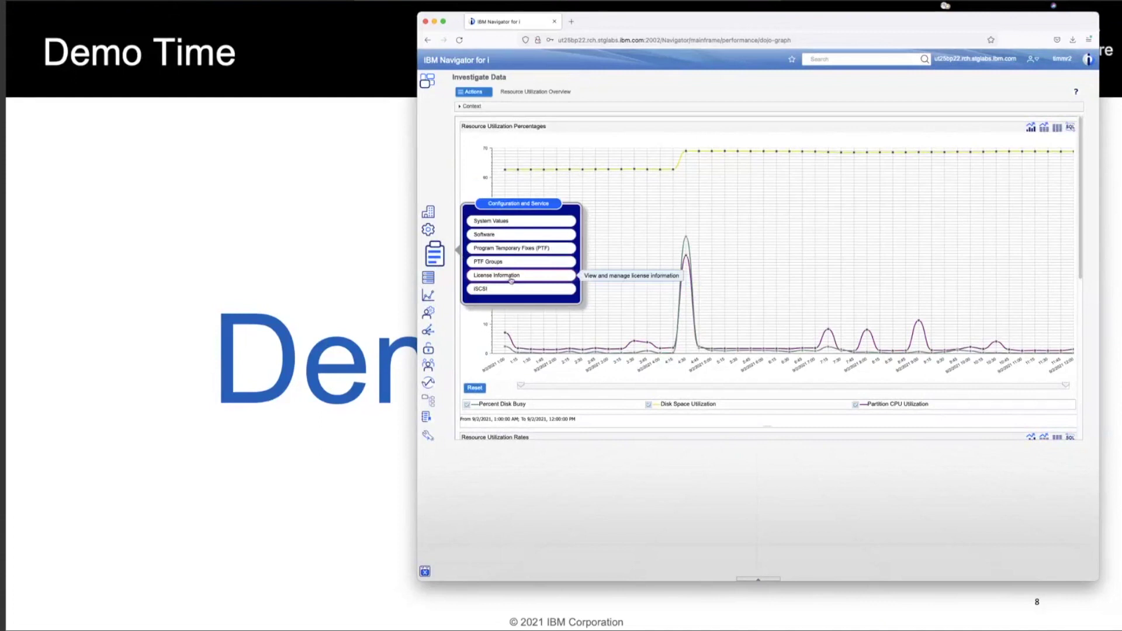
mouse_move(429, 276)
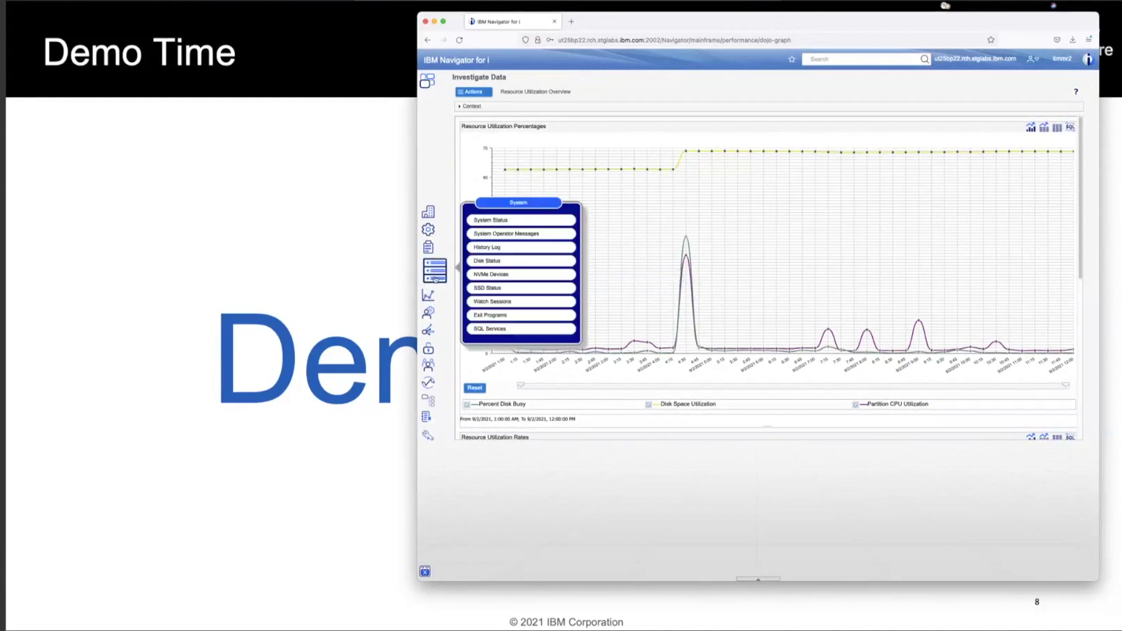
left_click(498, 315)
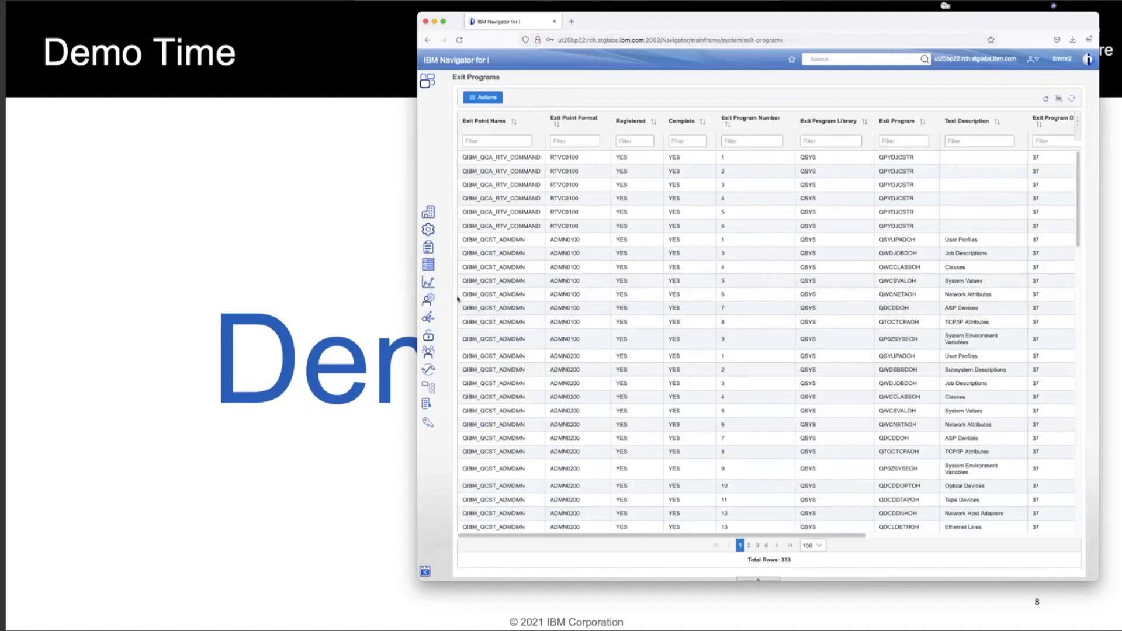
- Browse the My Work and Network menus, then switch to the multi-system dashboard window
mouse_move(434, 302)
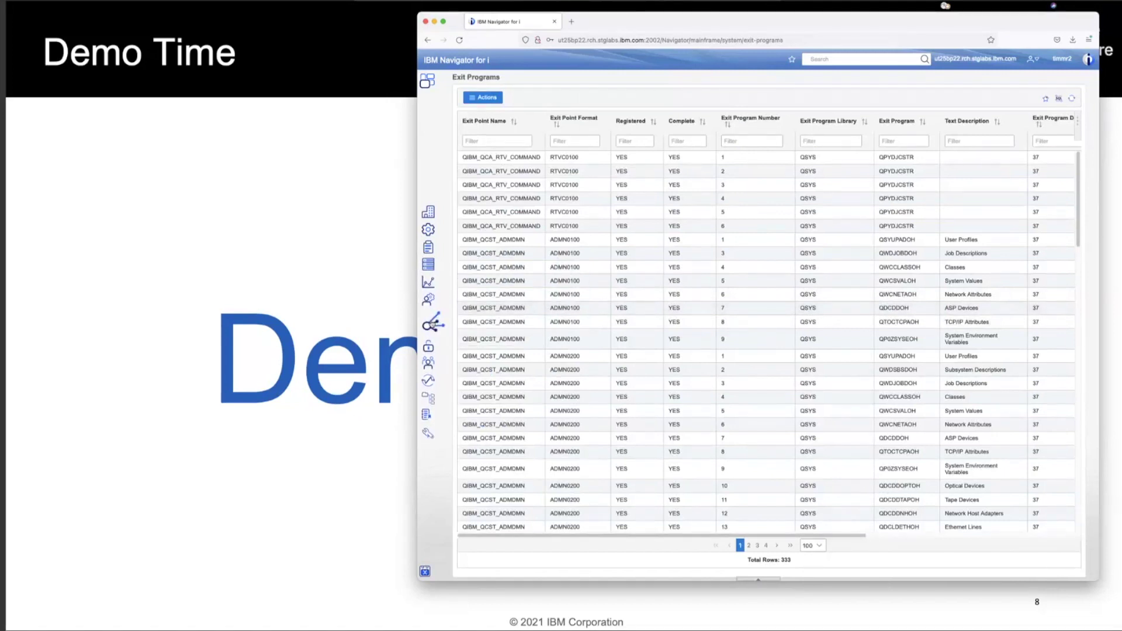
mouse_move(434, 326)
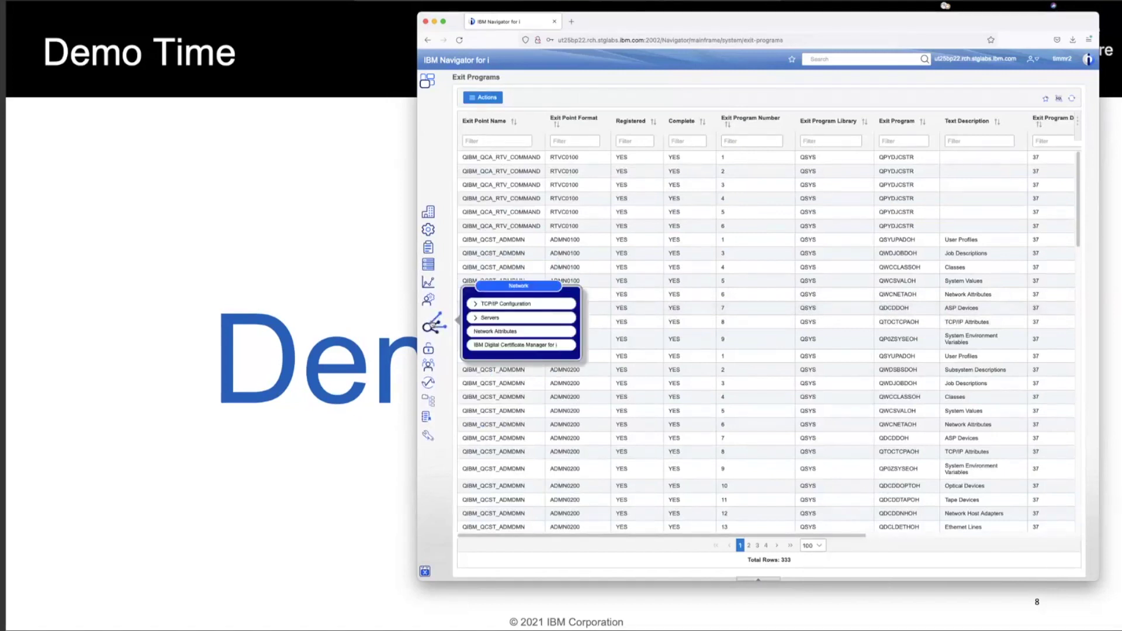
left_click(482, 331)
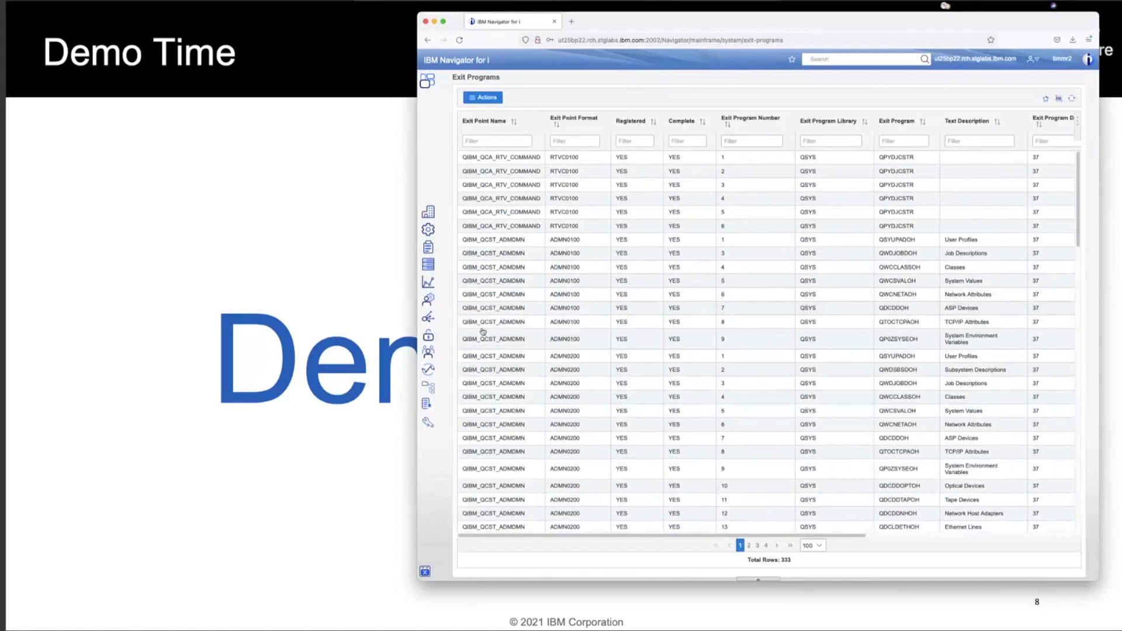
key("super+Tab")
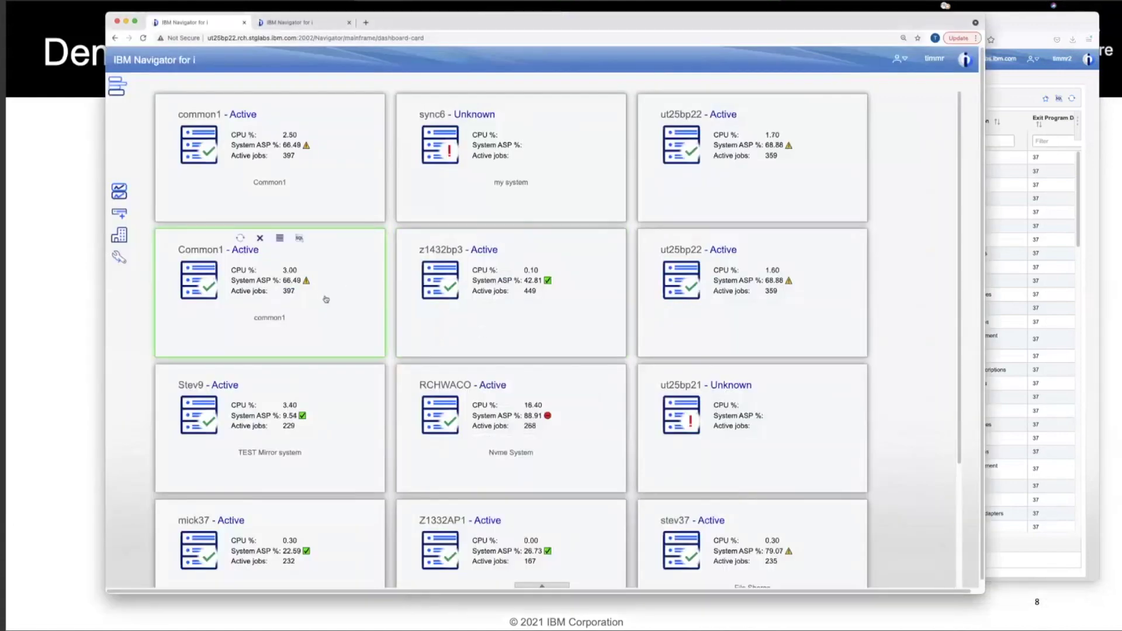
- Switch the dashboard to a table listing 14 nodes with state, CPU % and System ASP %
scroll(325, 299, "down", 3)
scroll(326, 299, "up", 3)
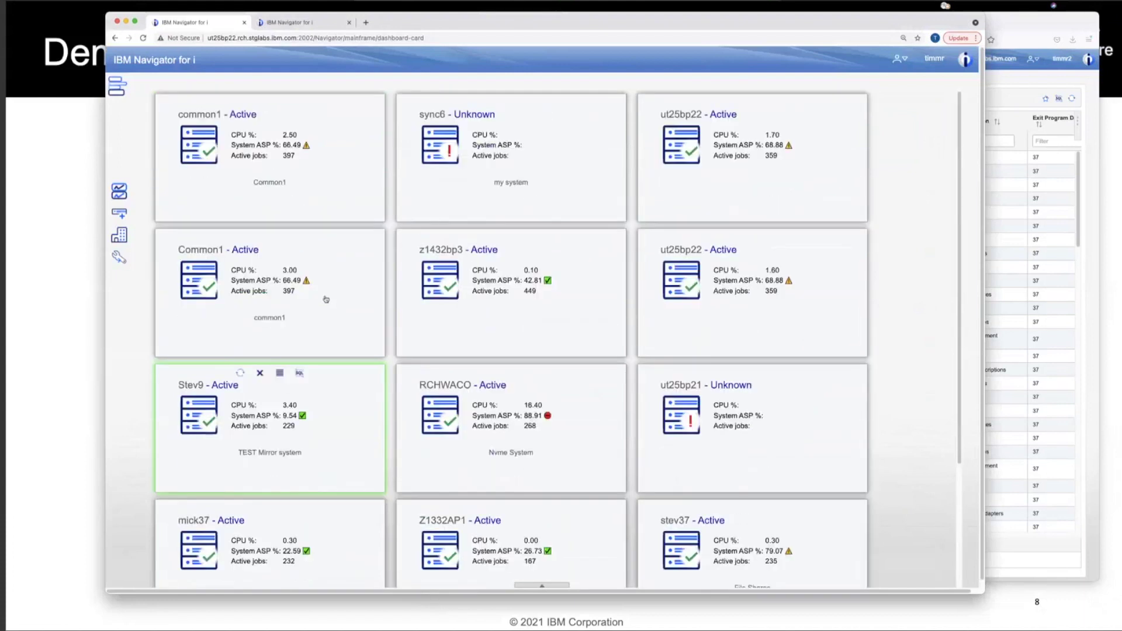
scroll(326, 299, "down", 3)
scroll(325, 300, "up", 3)
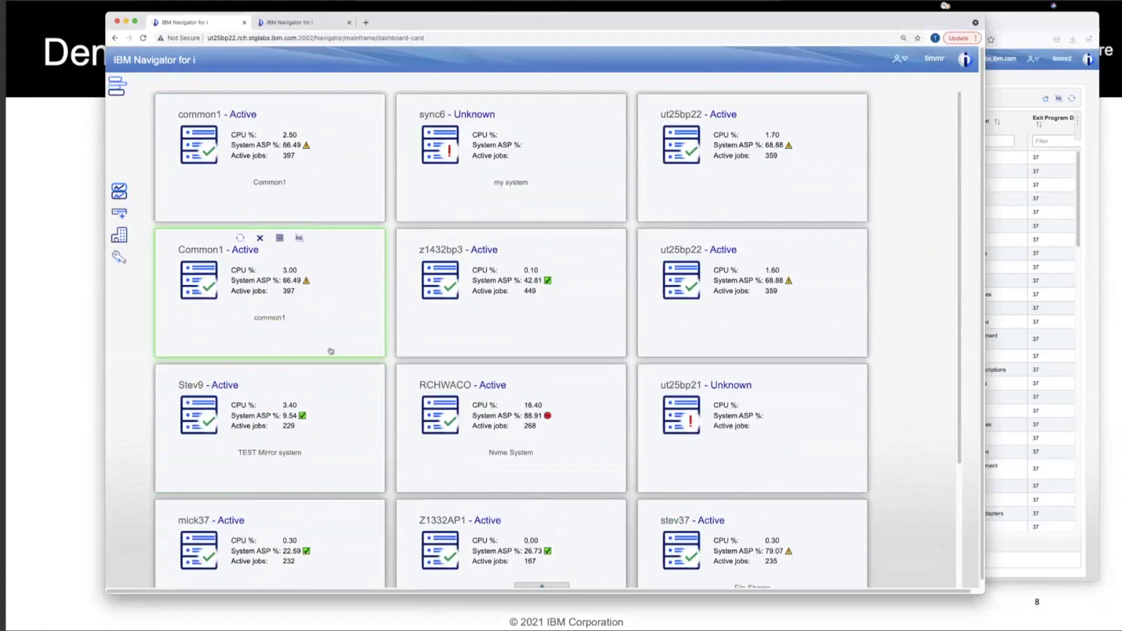
scroll(330, 349, "down", 1)
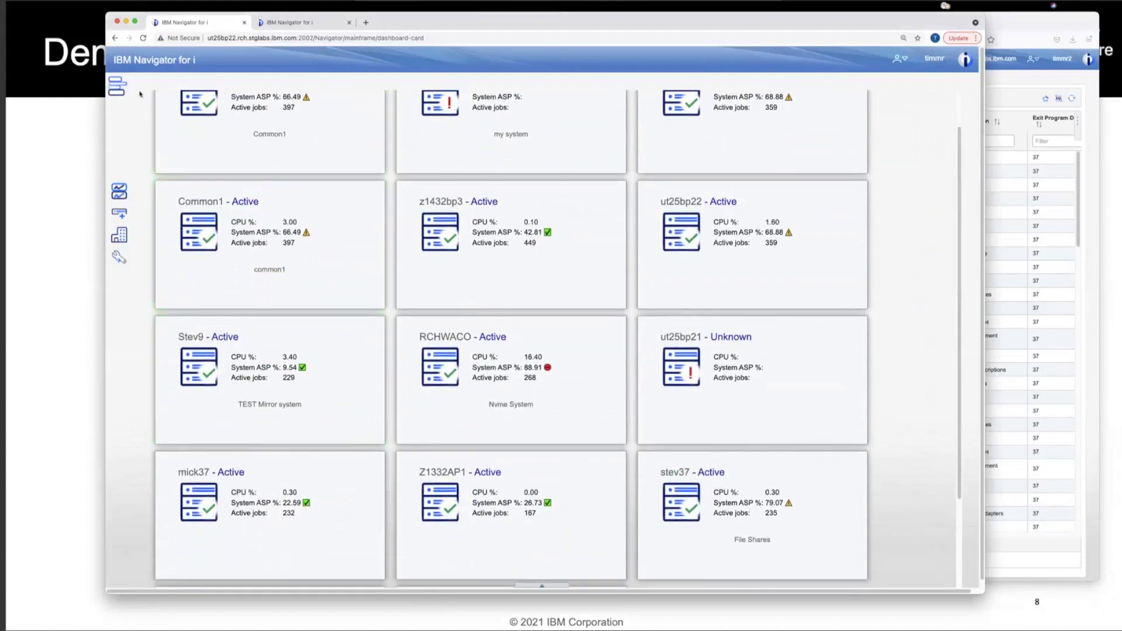
left_click(112, 92)
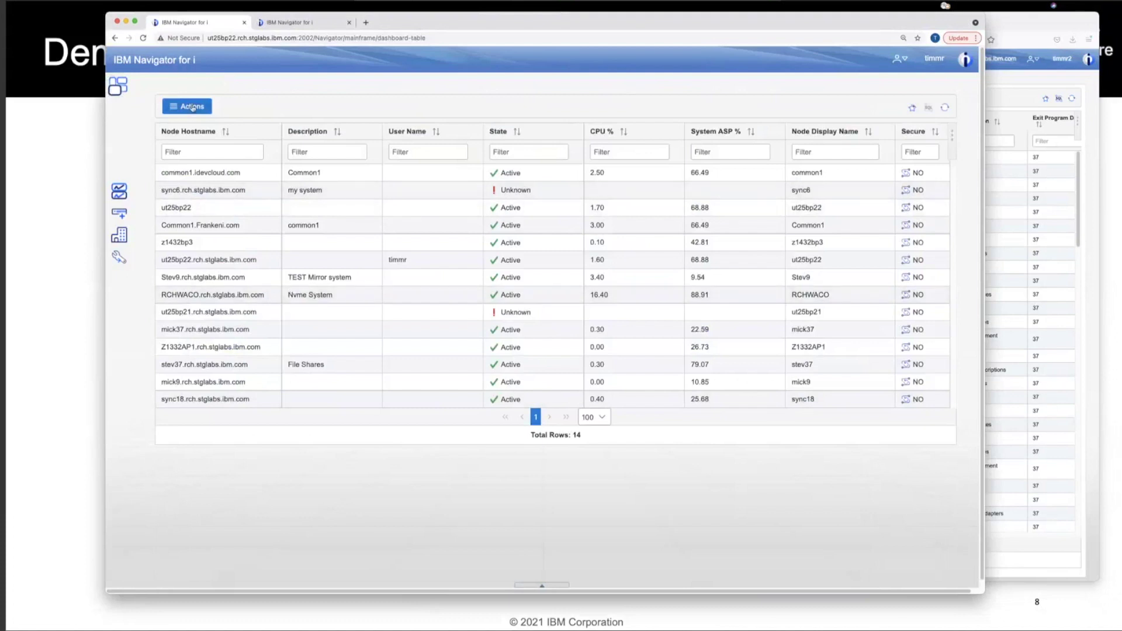
left_click(193, 107)
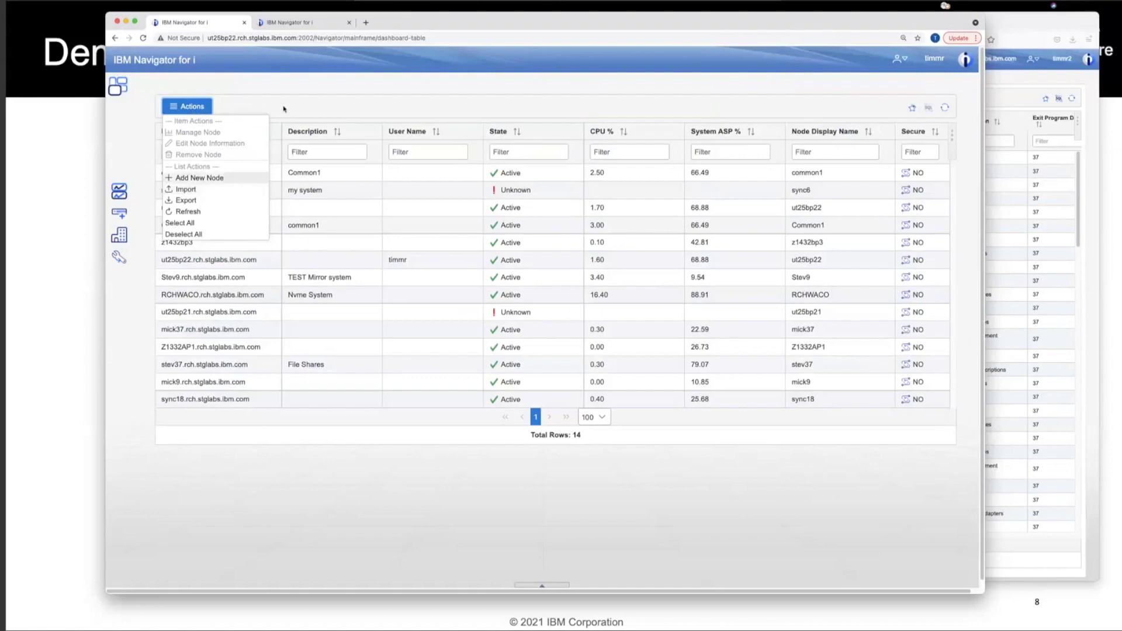
left_click(283, 109)
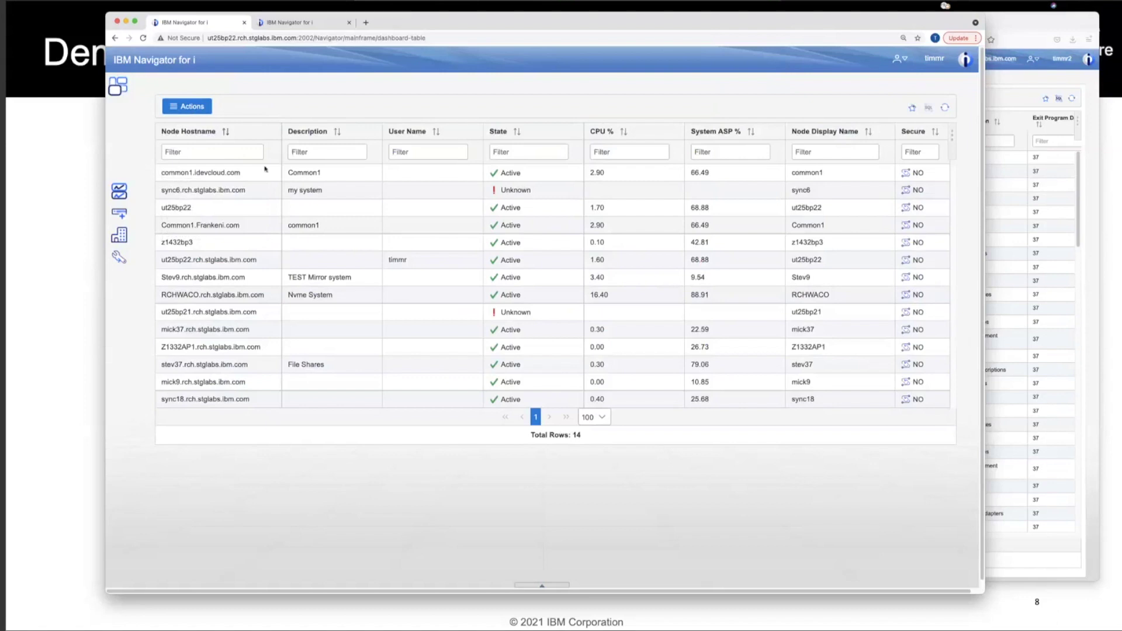
- View Common1.Frankeni.com's home chart, return to the card dashboard, then show Custom Charts
double_click(215, 225)
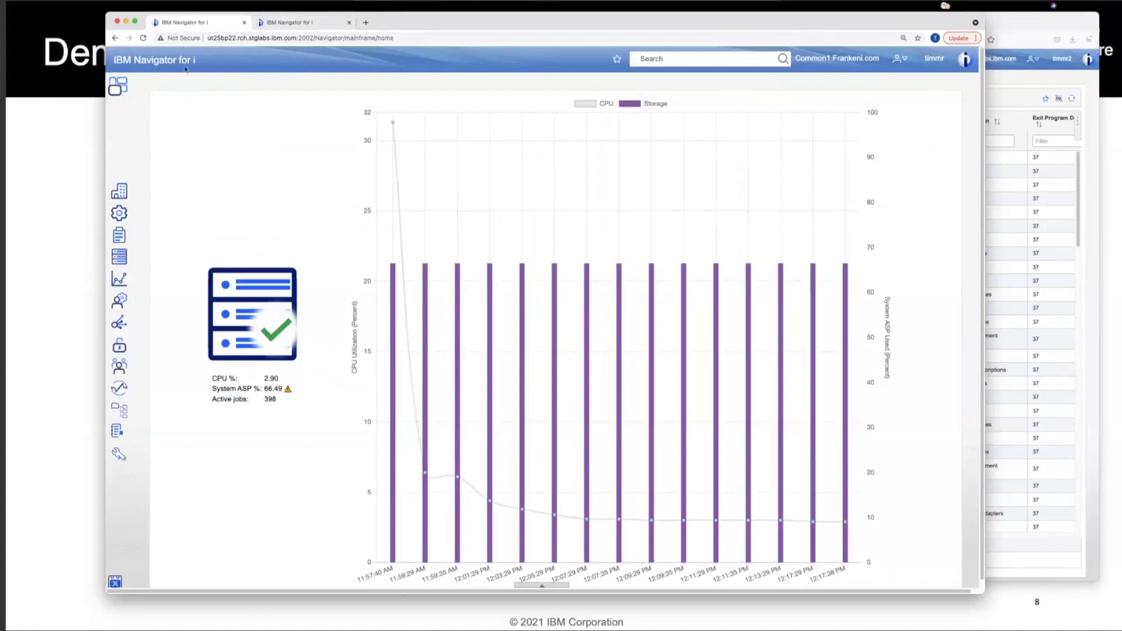
left_click(116, 89)
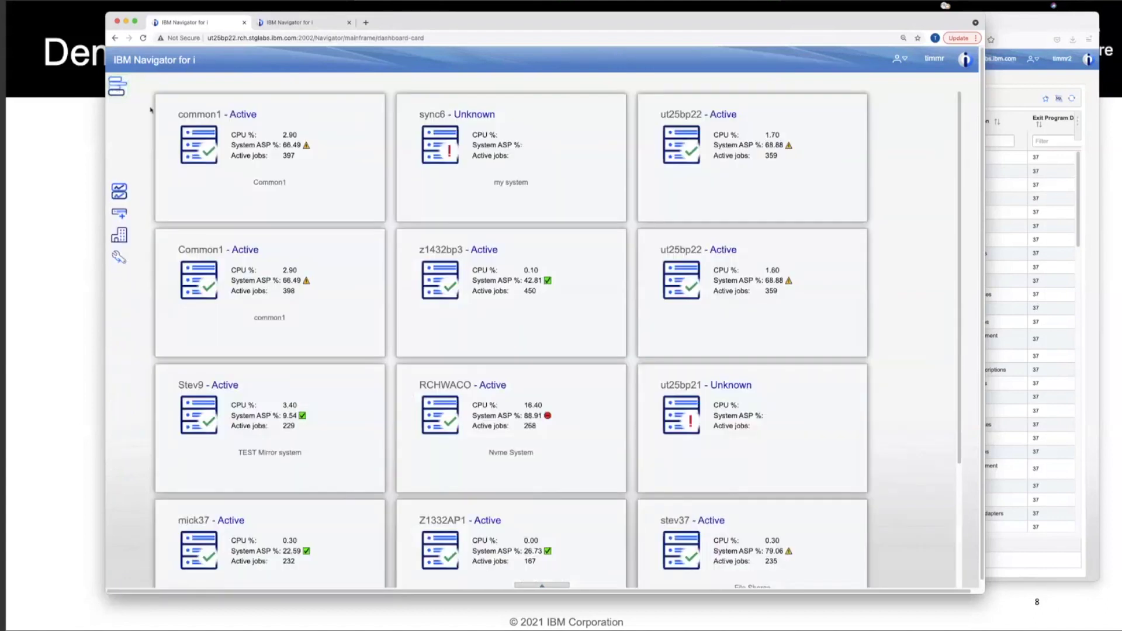
mouse_move(127, 196)
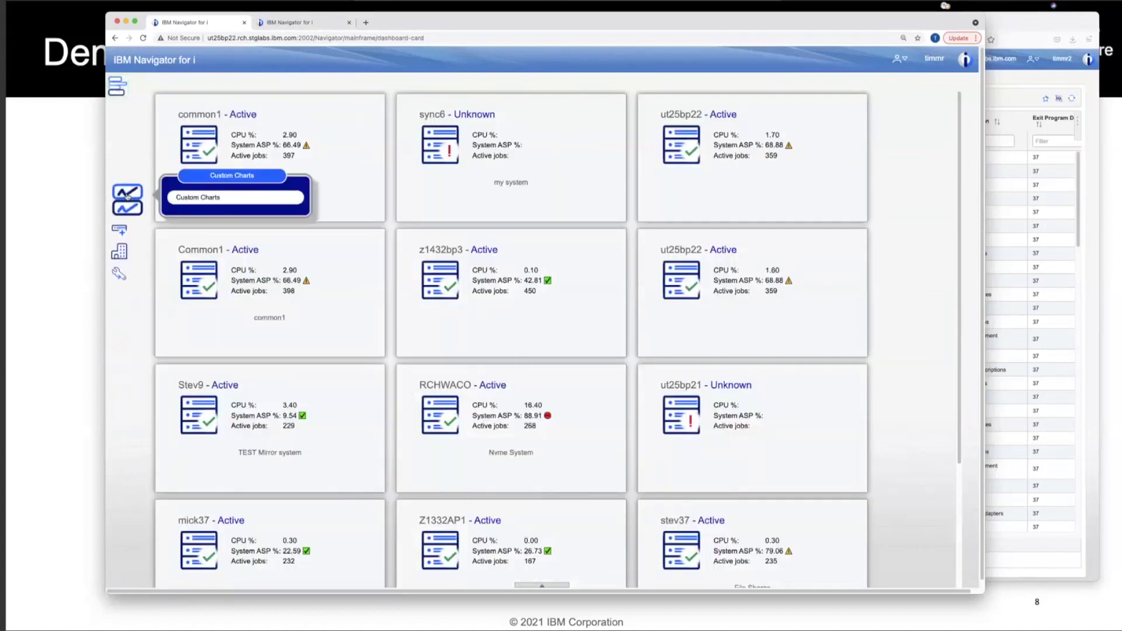
left_click(128, 195)
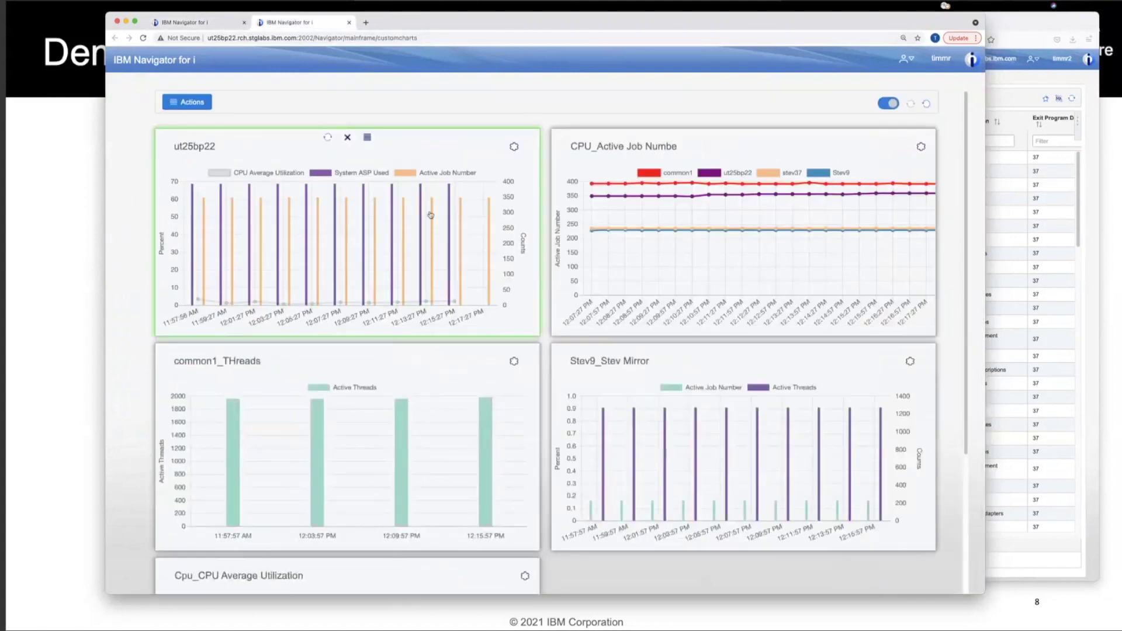
mouse_move(363, 433)
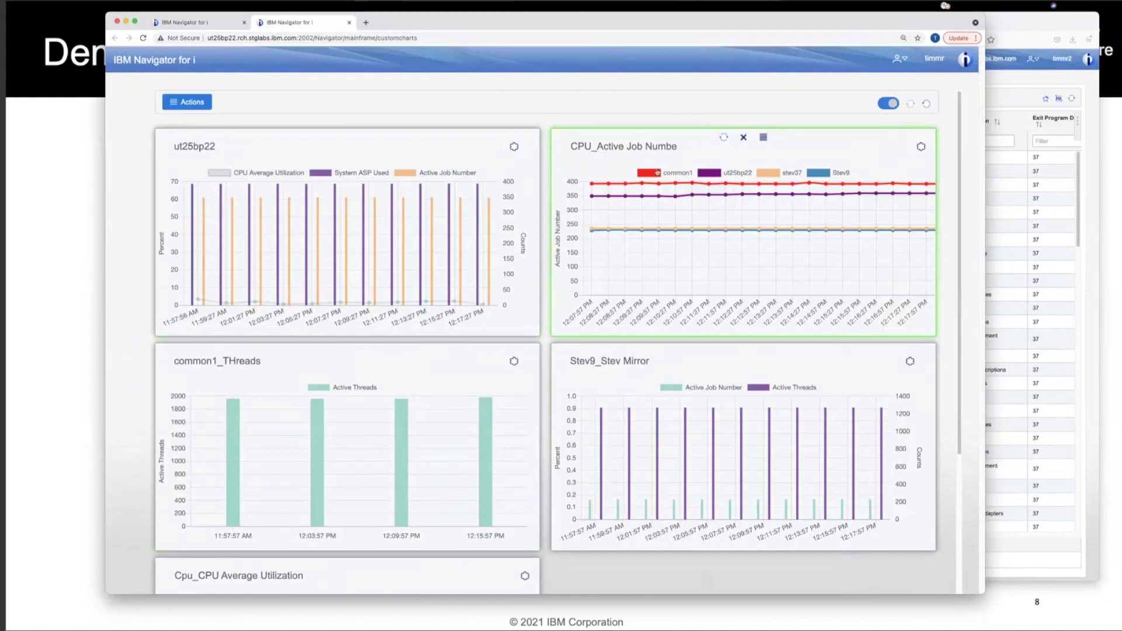
left_click(709, 174)
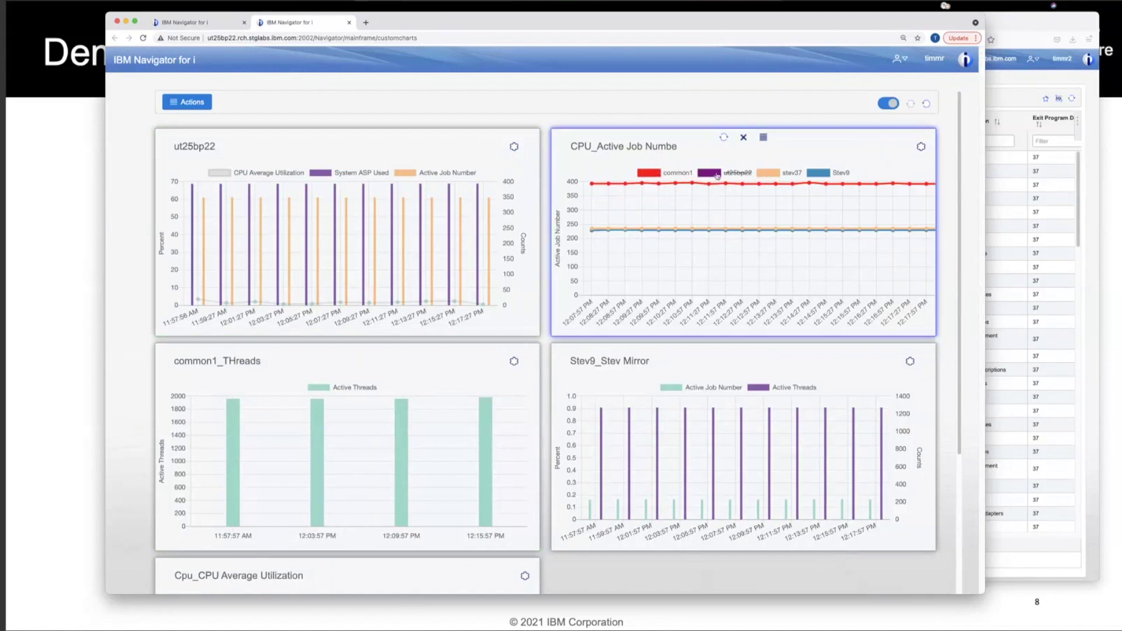
left_click(766, 175)
left_click(819, 174)
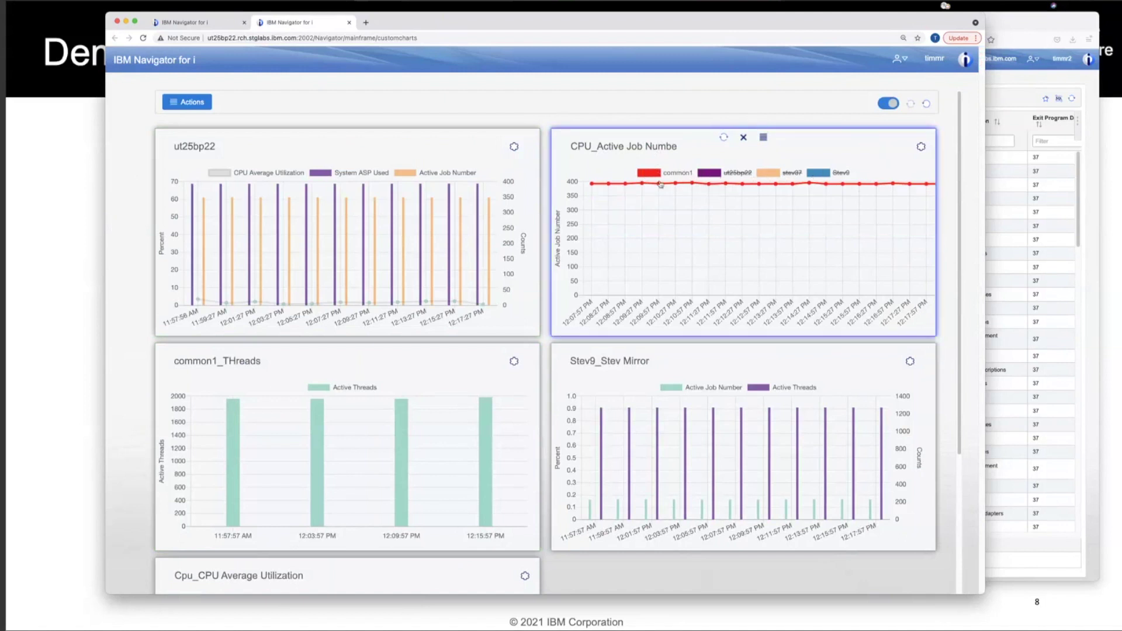
mouse_move(609, 186)
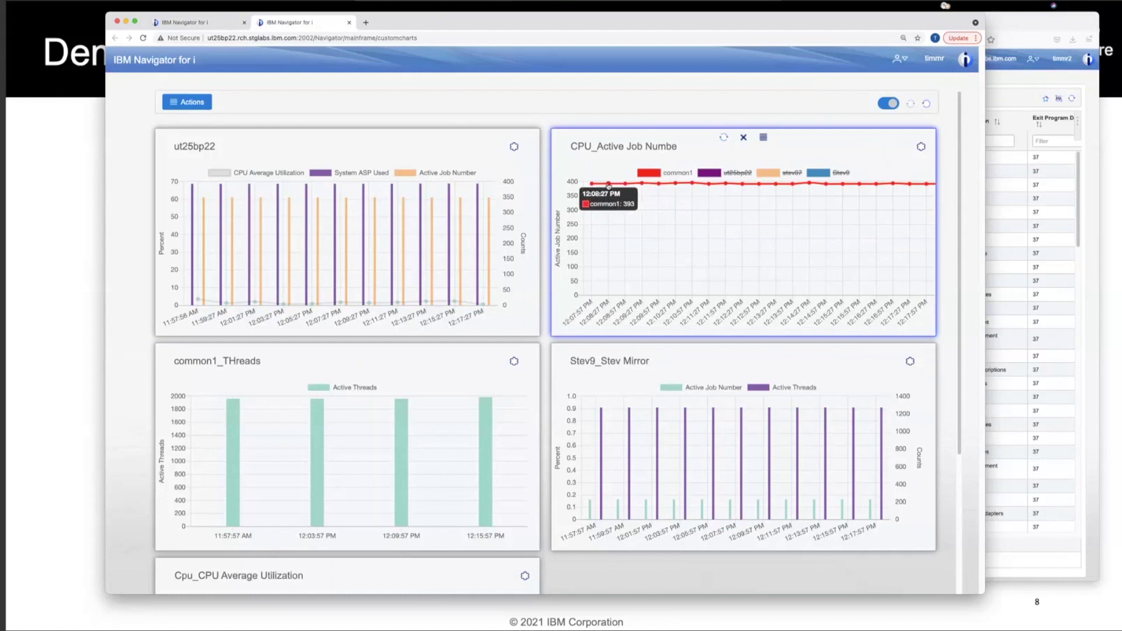
mouse_move(663, 186)
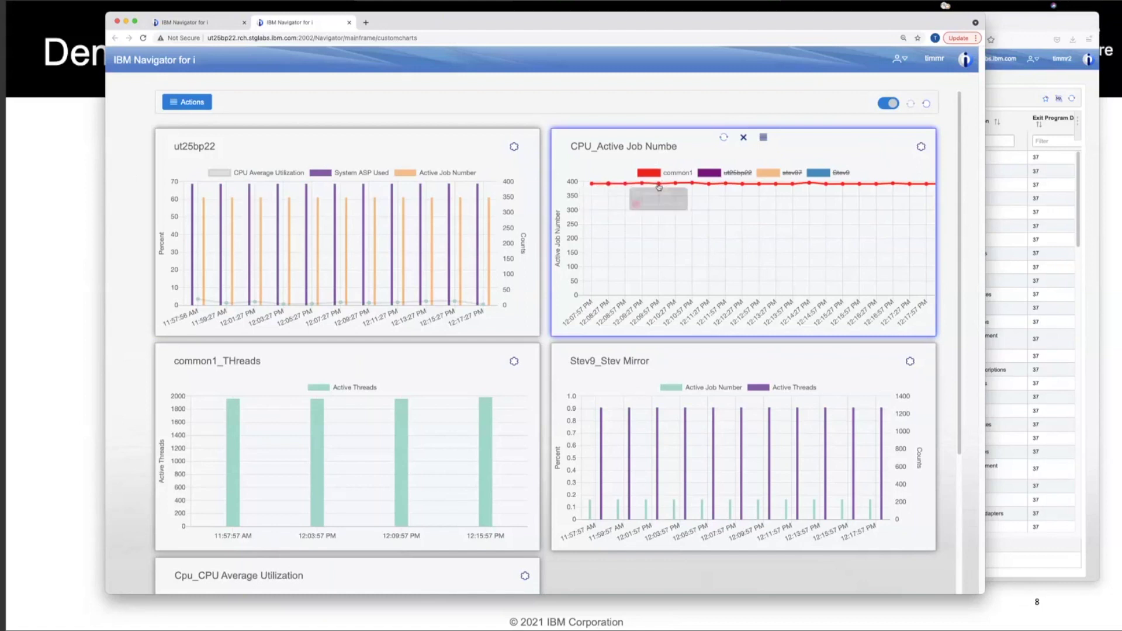
left_click(711, 177)
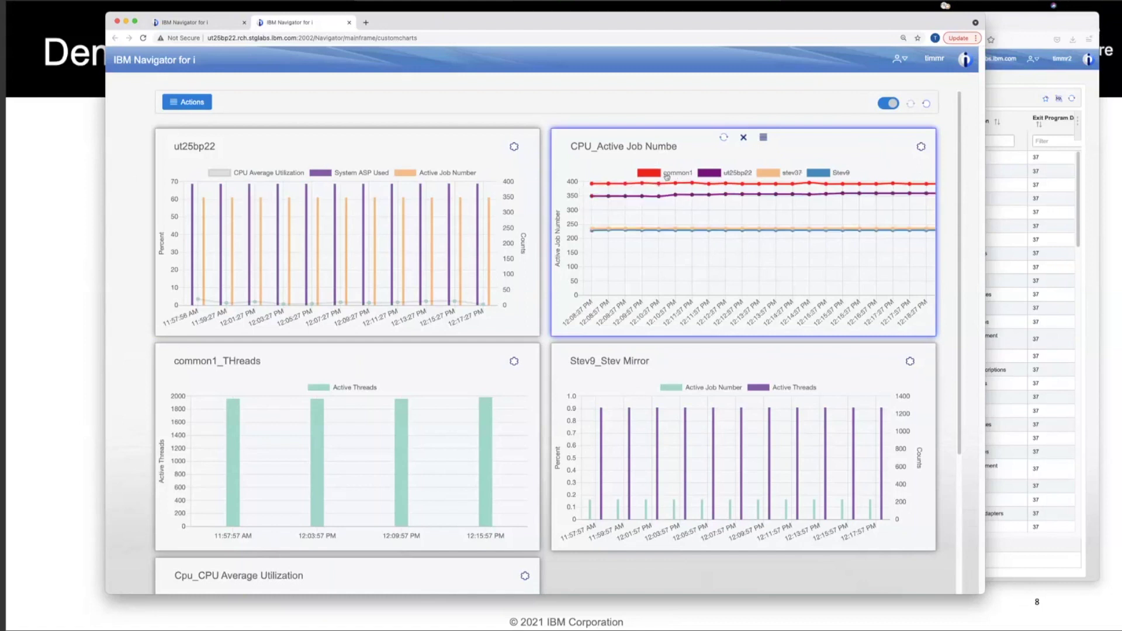
- Hide the common1, stev37 and Stev9 lines, then show all four systems' job lines again
left_click(667, 175)
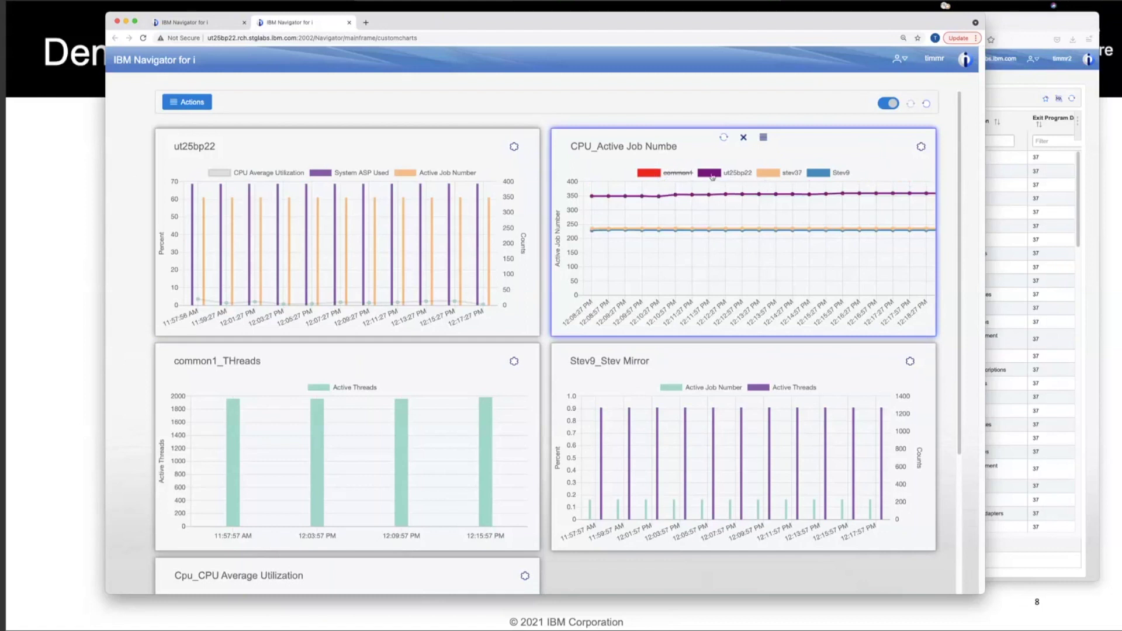
left_click(763, 177)
left_click(839, 177)
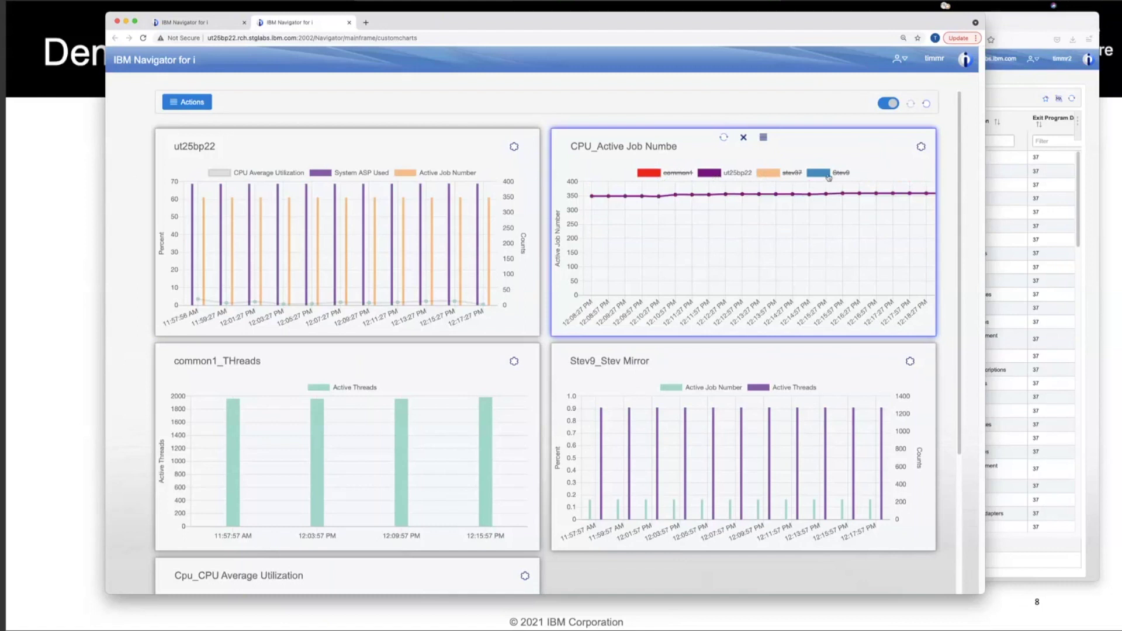
left_click(828, 176)
left_click(770, 175)
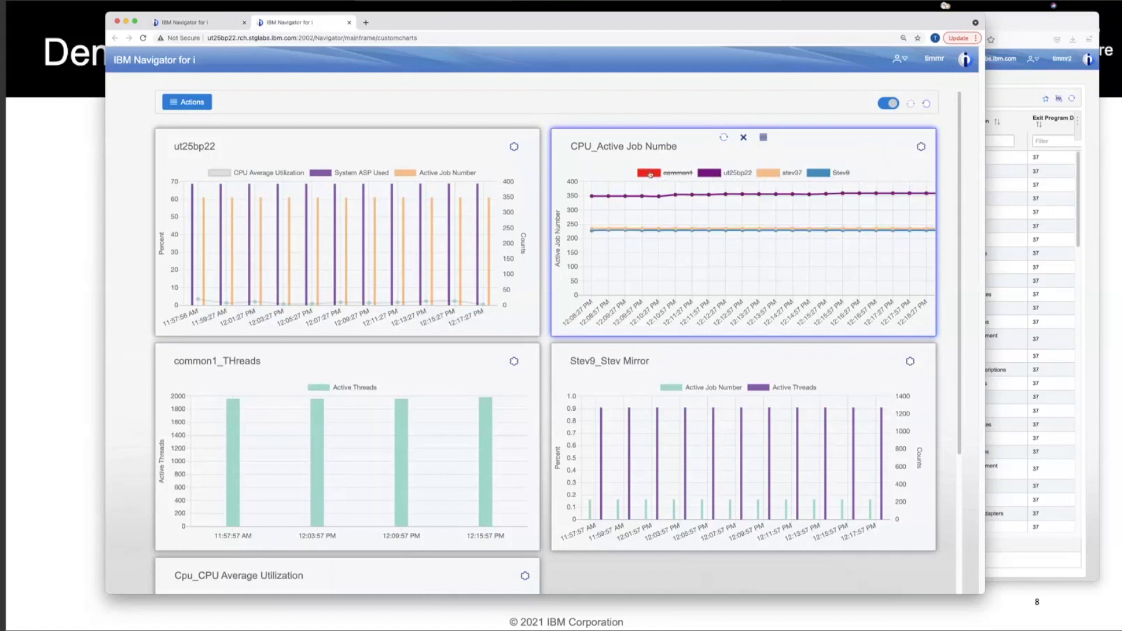
left_click(650, 175)
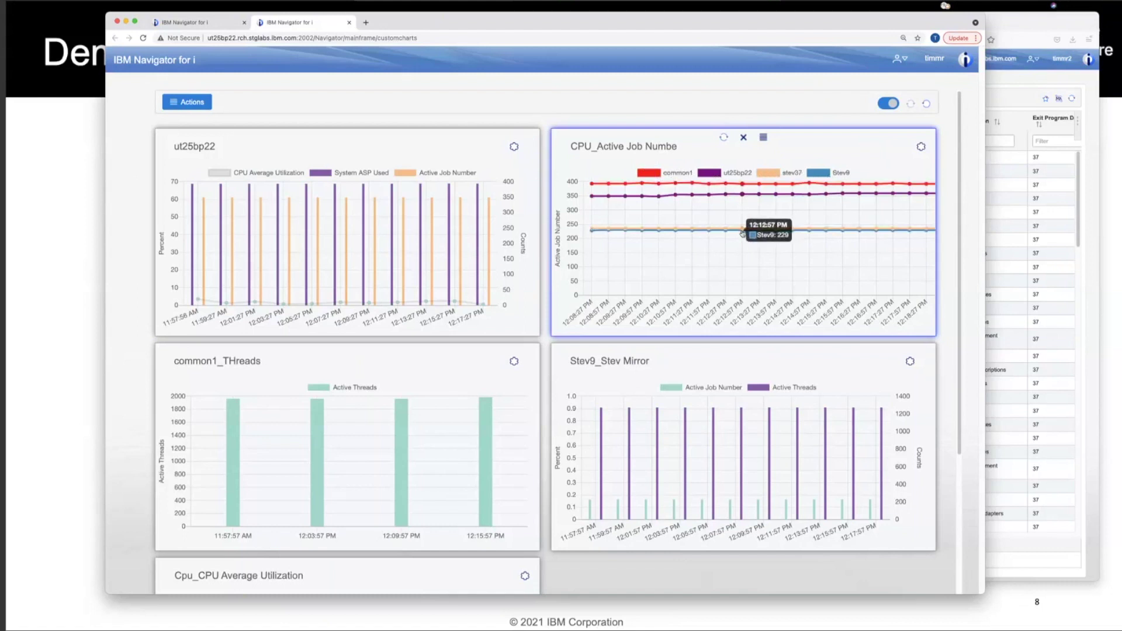
mouse_move(744, 196)
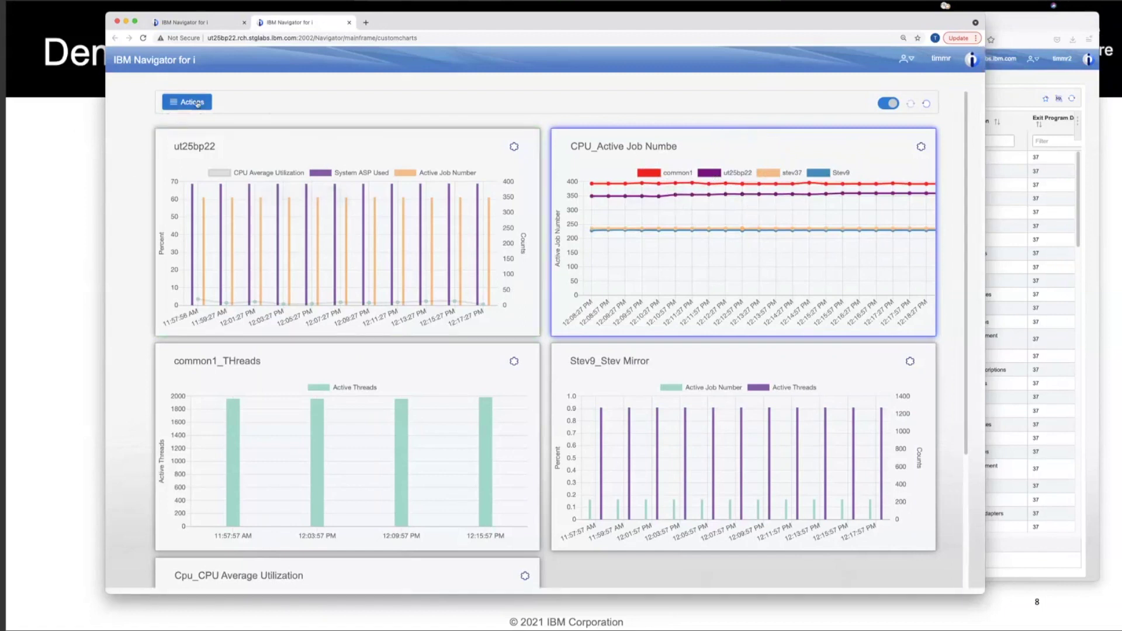
left_click(197, 103)
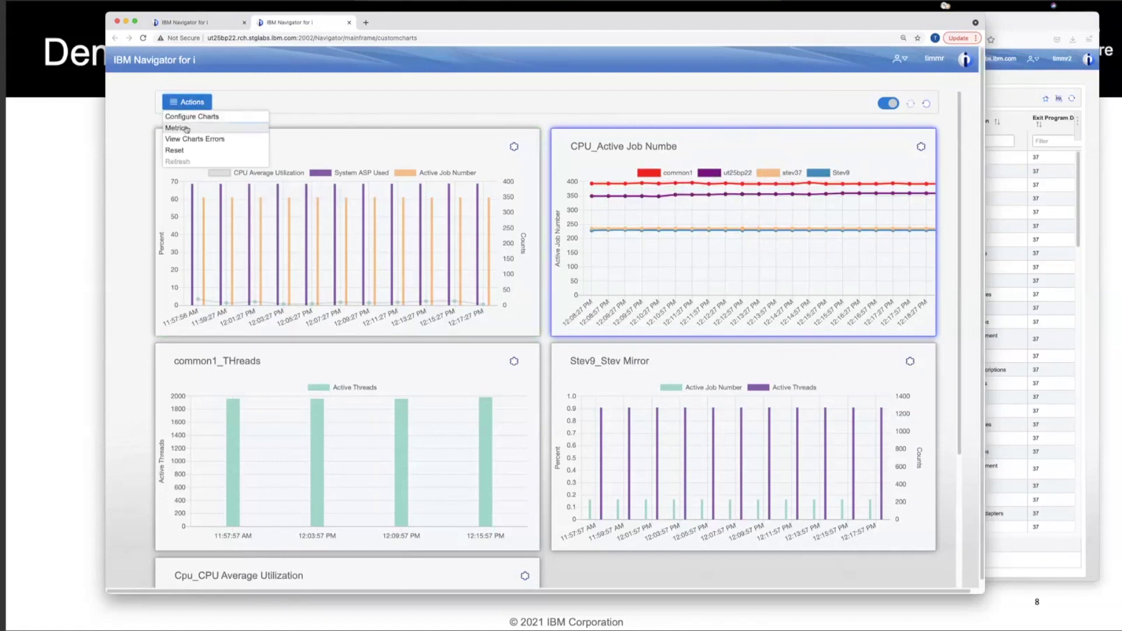
left_click(192, 128)
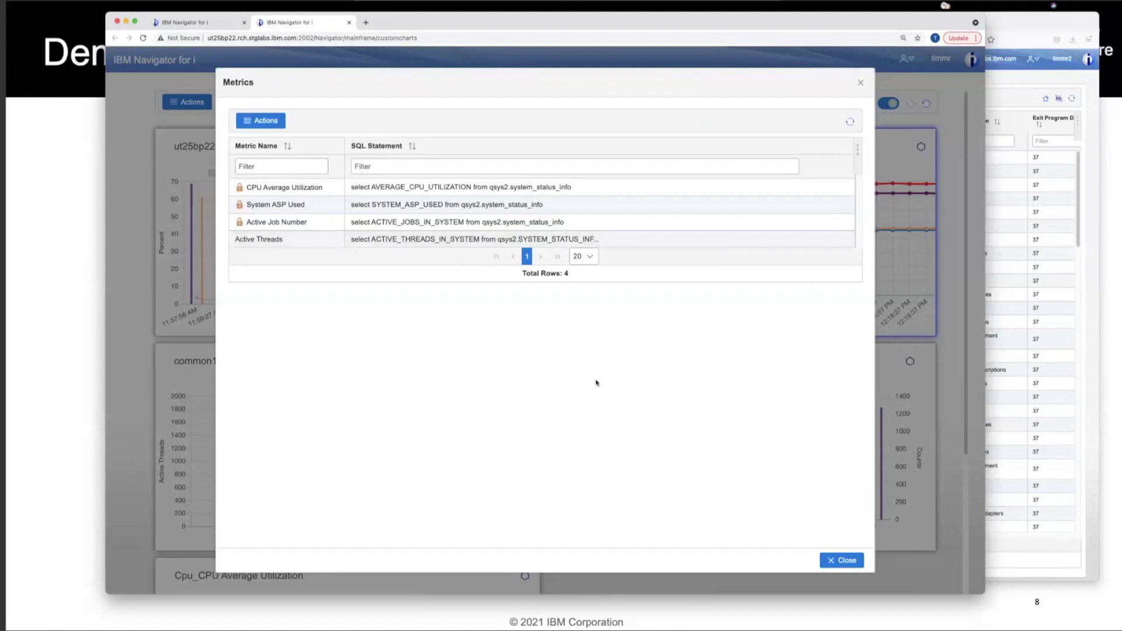
left_click(845, 562)
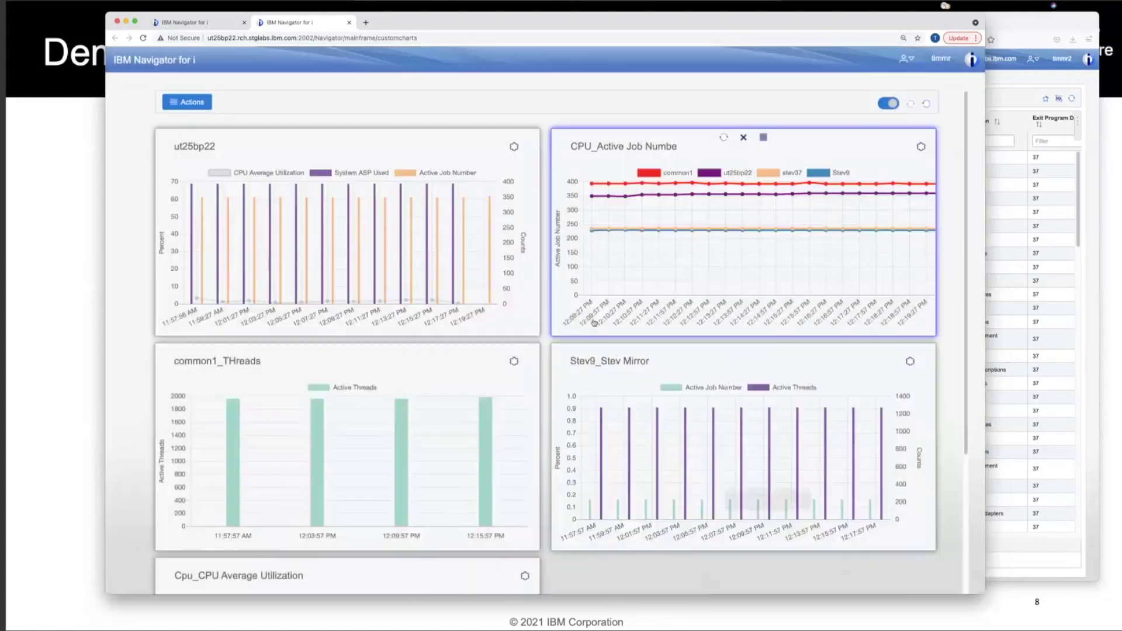
- Return to the first browser tab showing the multi-system dashboard cards
left_click(179, 22)
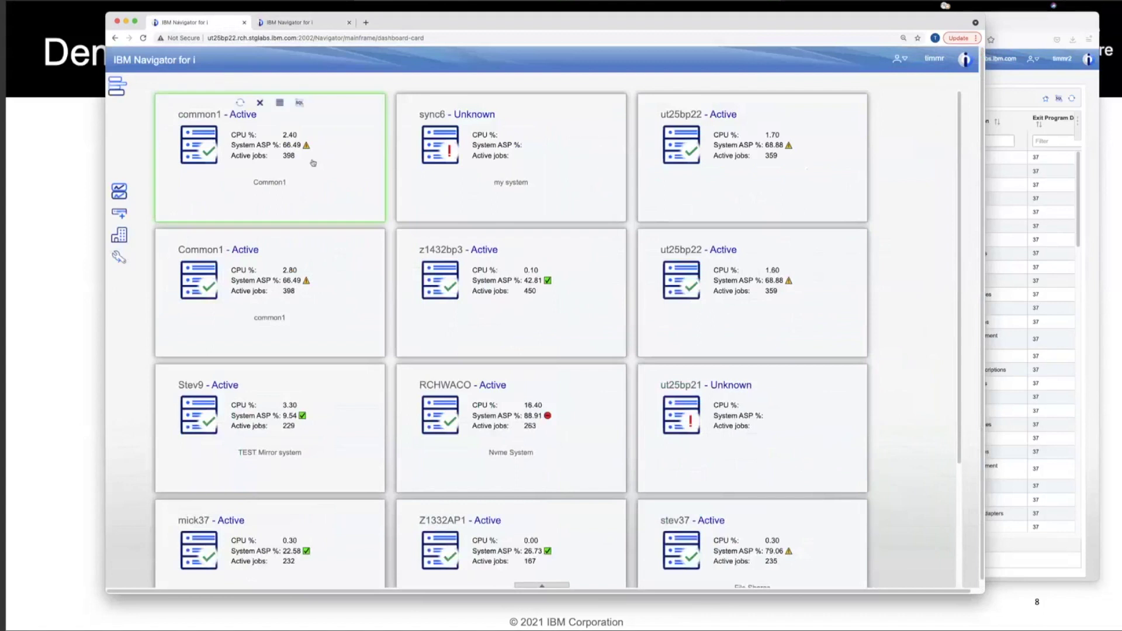